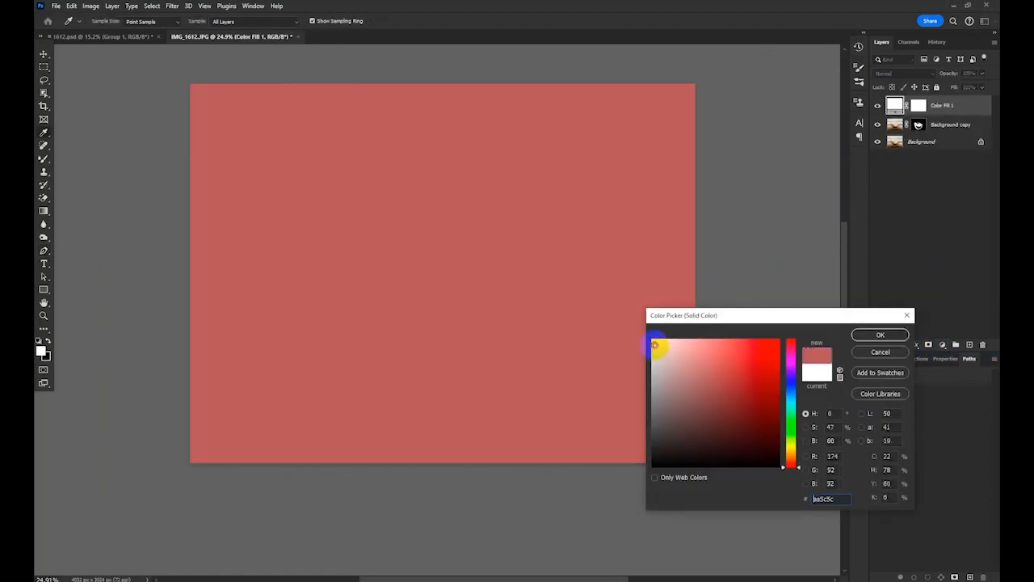
Step: Set the solid colour fill layer to pure white (ffffff) and move it beneath the Background copy layer
drag(733, 371, 609, 318)
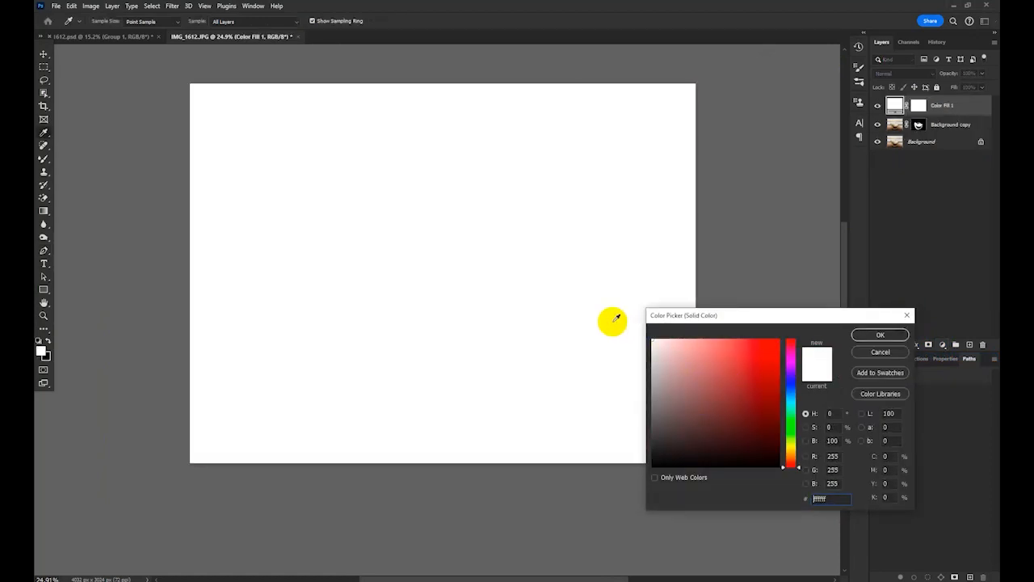
click(881, 335)
click(920, 106)
drag(932, 111, 935, 154)
scroll(529, 334, down, 1)
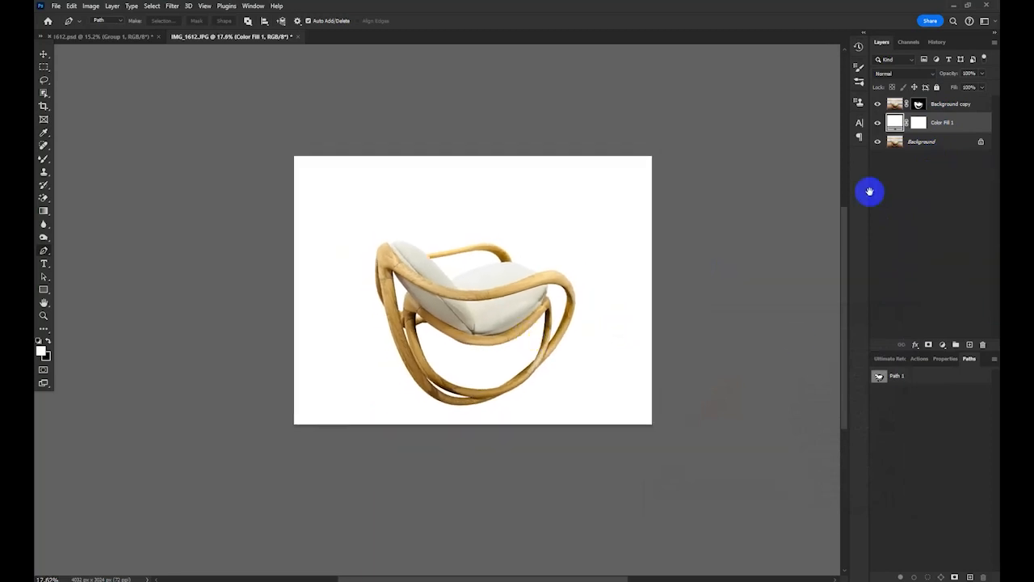
Step: Set up a 1:1 square crop slightly larger than the image height and centre the chair horizontally in it
drag(495, 318, 489, 296)
scroll(489, 297, up, 1)
scroll(483, 299, down, 2)
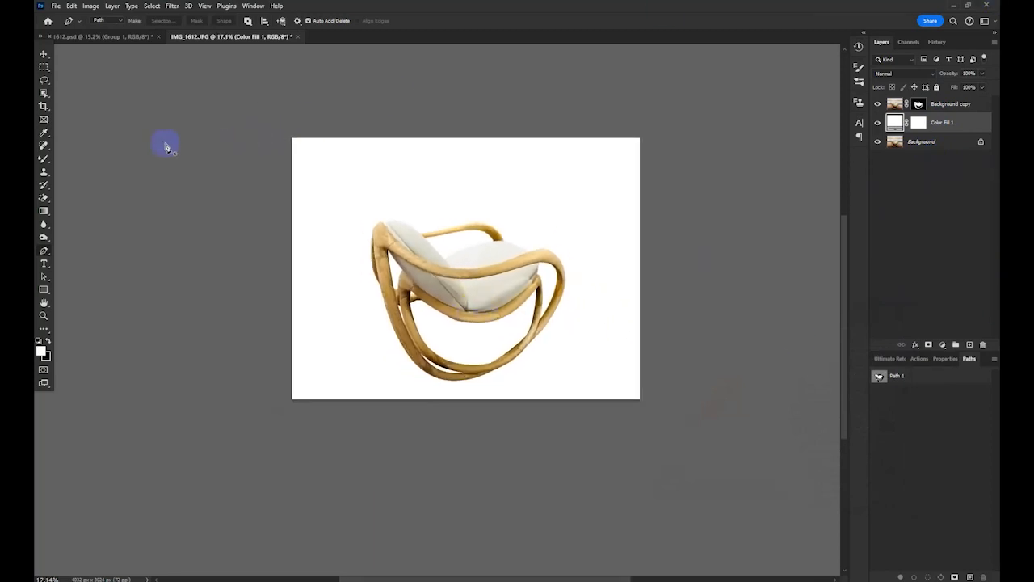
click(44, 107)
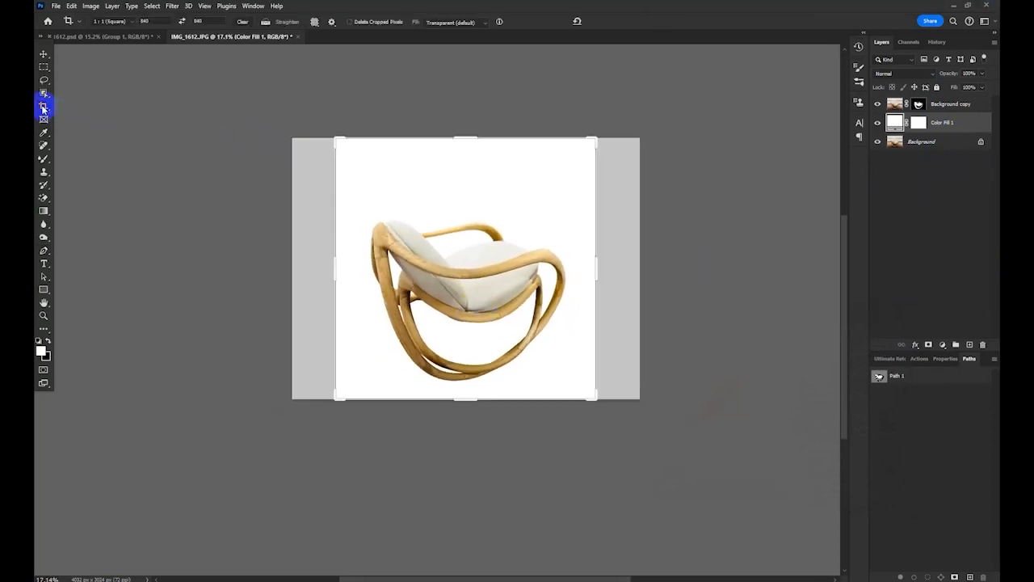
click(503, 282)
drag(591, 396, 606, 401)
drag(513, 335, 522, 332)
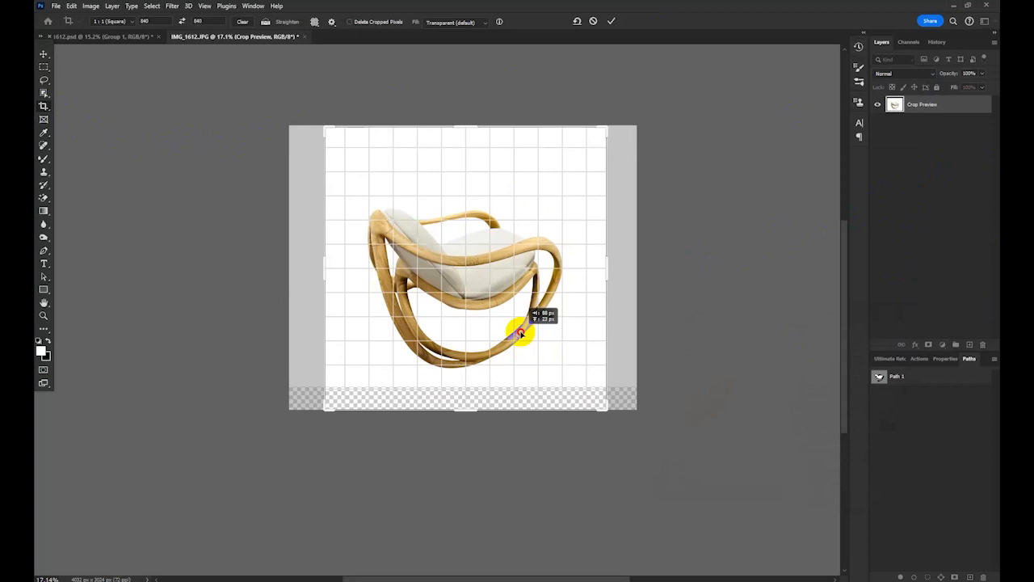
drag(521, 332, 523, 334)
Step: Nudge the chair upward inside the square crop frame until it is vertically centred, and apply the crop
key(Up)
key(Up)
key(Up)
key(Up)
key(Up)
key(Up)
key(Up)
key(Up)
key(Up)
key(Up)
key(Up)
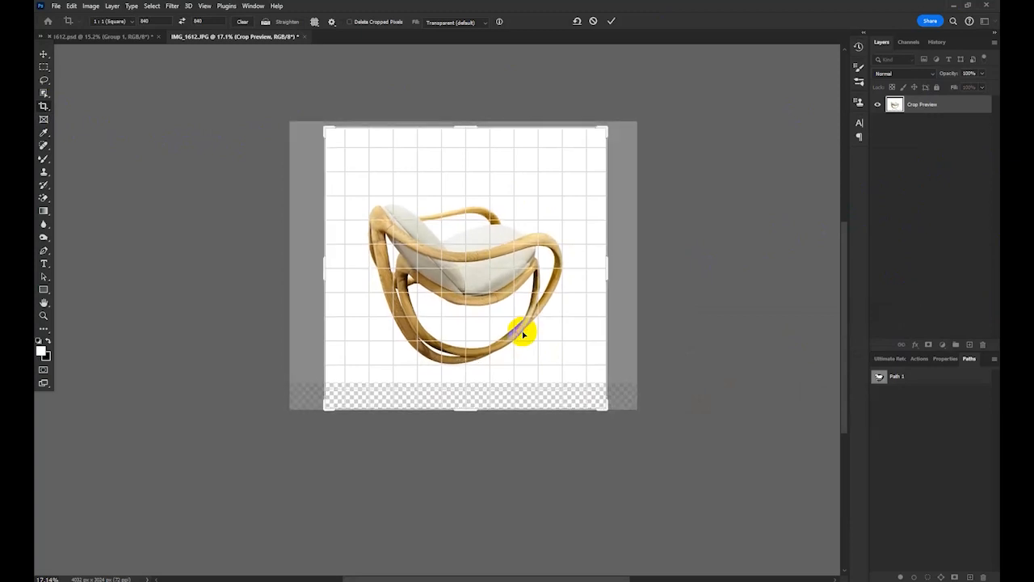
key(Up)
key(Up)
key(Up)
key(Up)
key(Up)
key(Up)
key(Up)
key(Up)
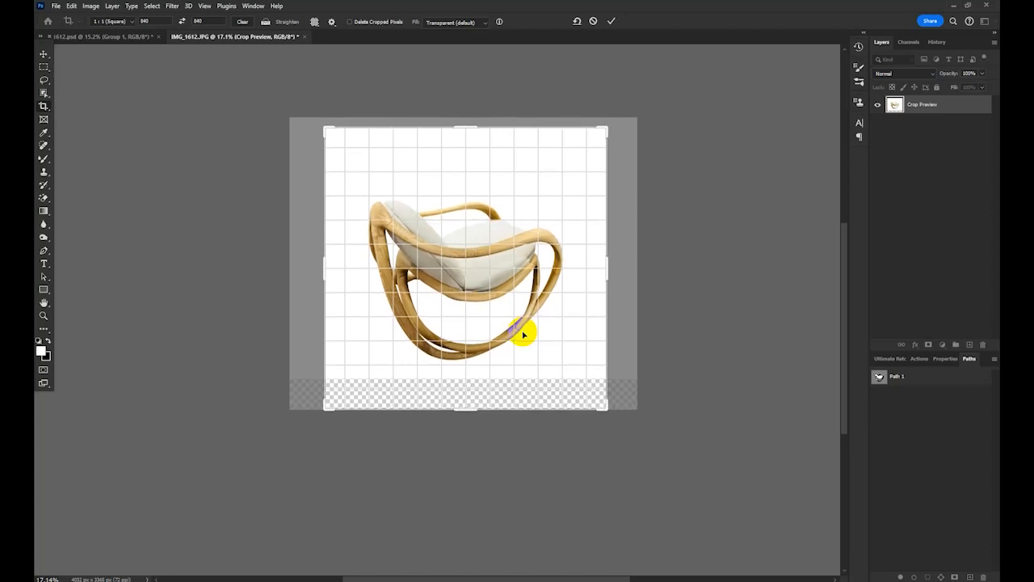
key(Down)
key(Down)
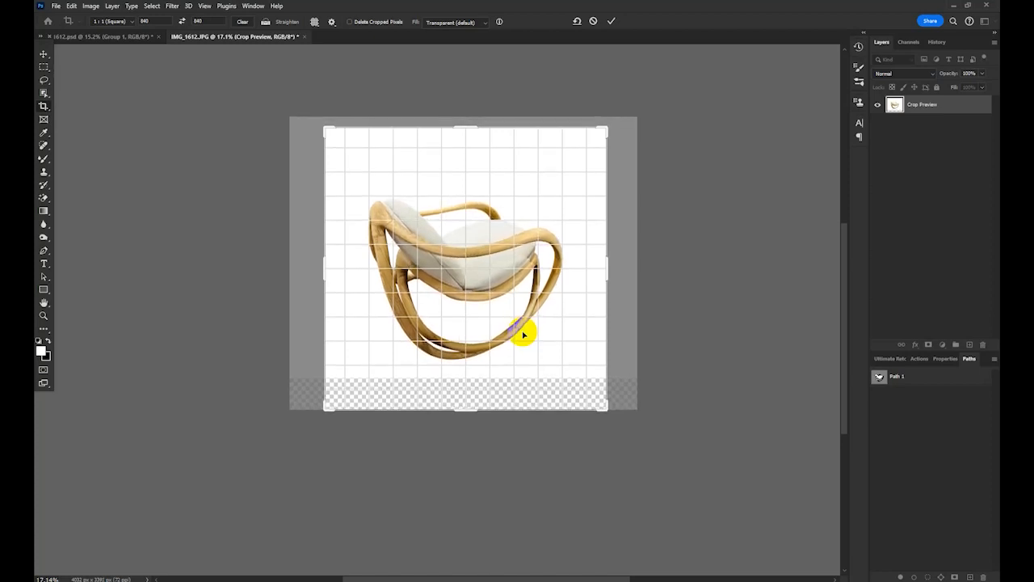
key(Return)
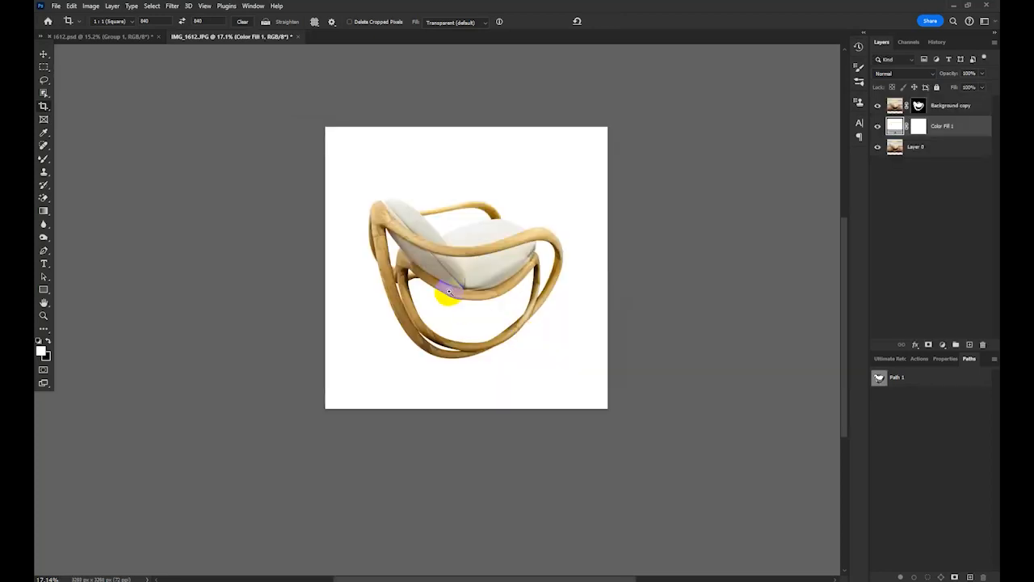
Step: Compare the white-background cutout with the original photo to examine the natural shadow beneath the chair's rocker
scroll(449, 292, down, 2)
scroll(448, 295, up, 4)
scroll(446, 301, down, 2)
scroll(443, 307, up, 1)
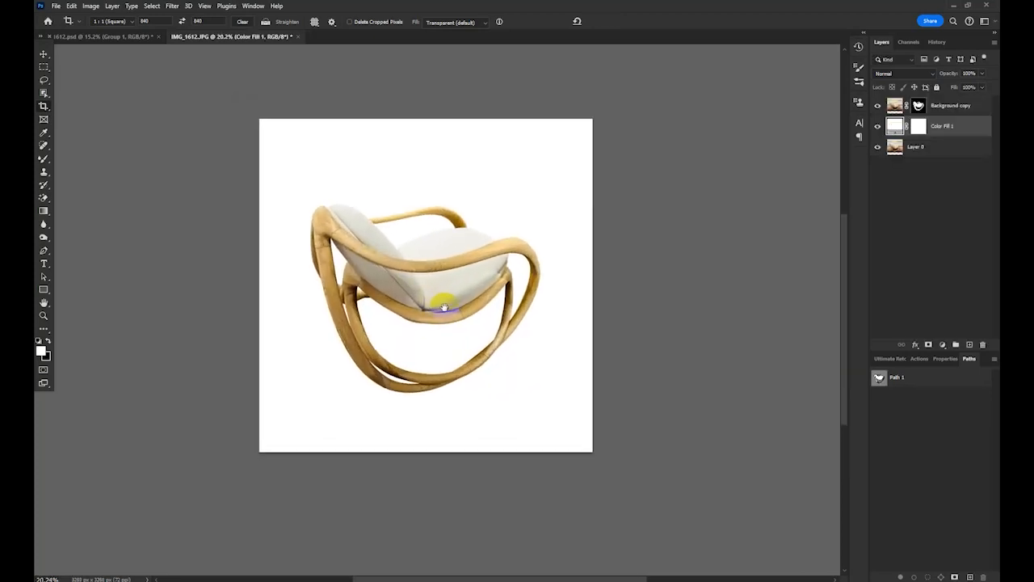
scroll(444, 307, up, 3)
scroll(453, 300, down, 2)
scroll(436, 353, up, 2)
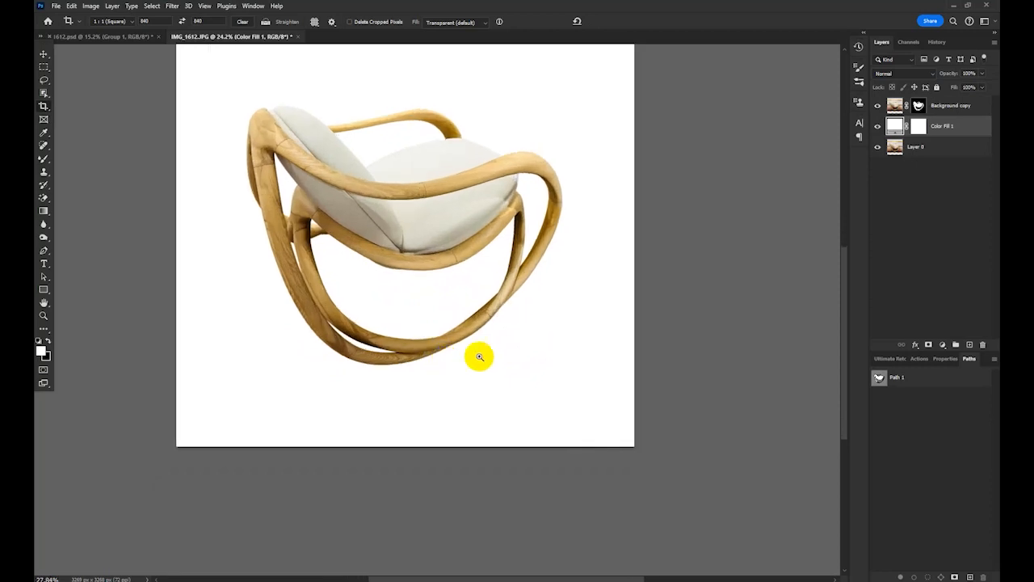
click(879, 147)
click(878, 127)
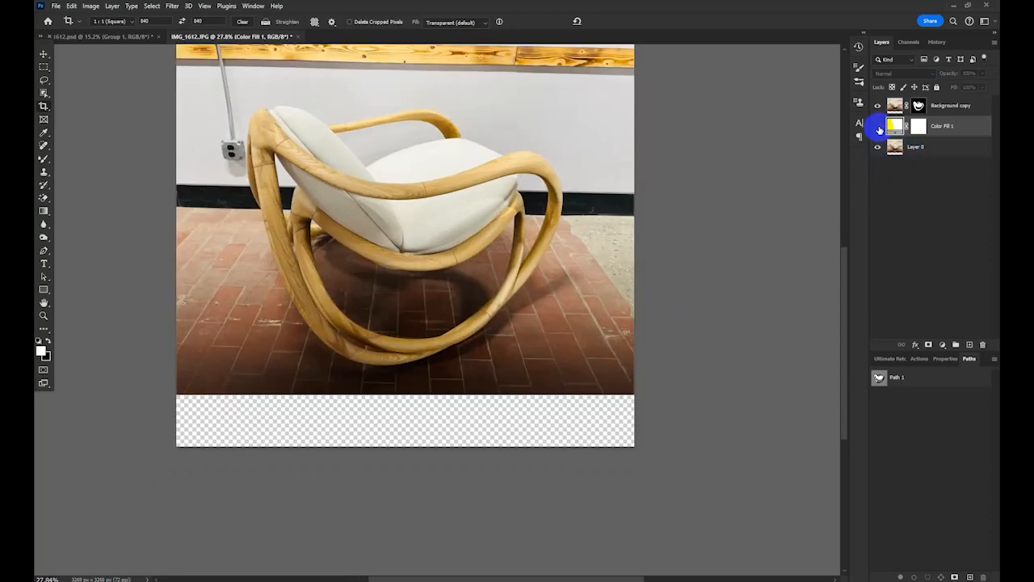
click(878, 127)
click(879, 126)
click(878, 127)
drag(446, 355, 436, 382)
drag(435, 409, 445, 410)
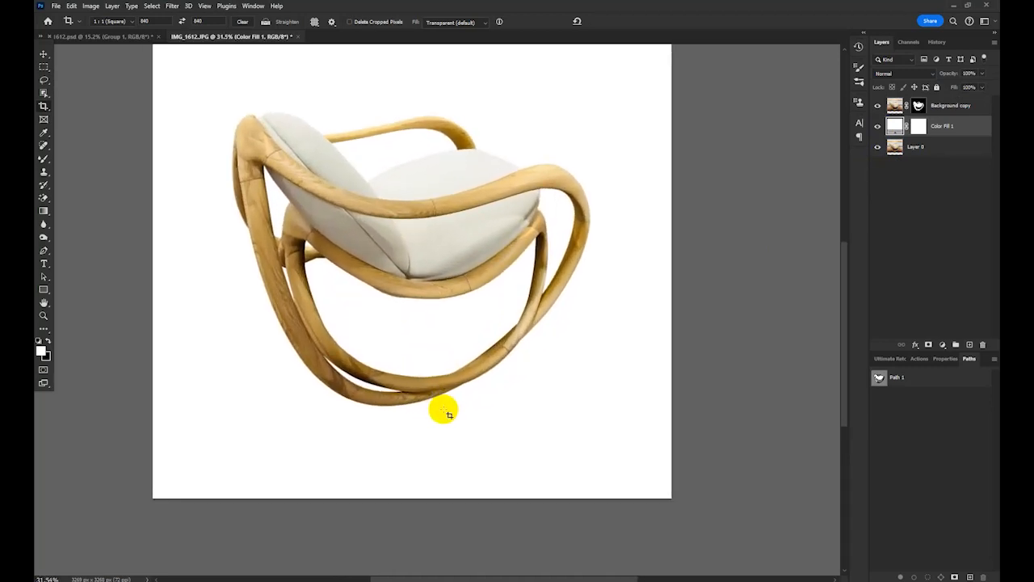
Step: Hide the white fill layer and draw a narrow closed curved Pen path along the contact shadow under the rocker
click(879, 127)
key(p)
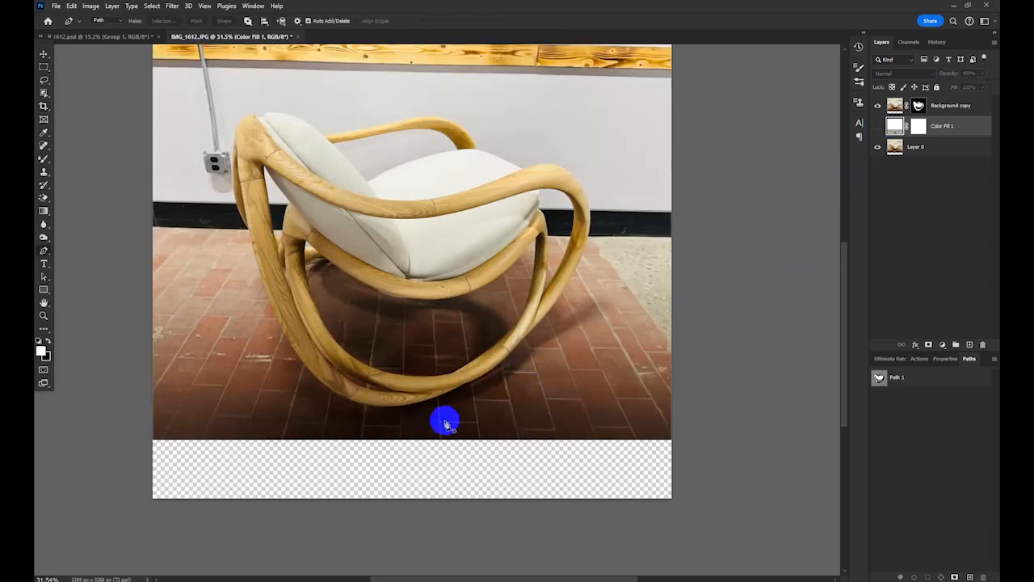
click(358, 426)
drag(519, 351, 582, 280)
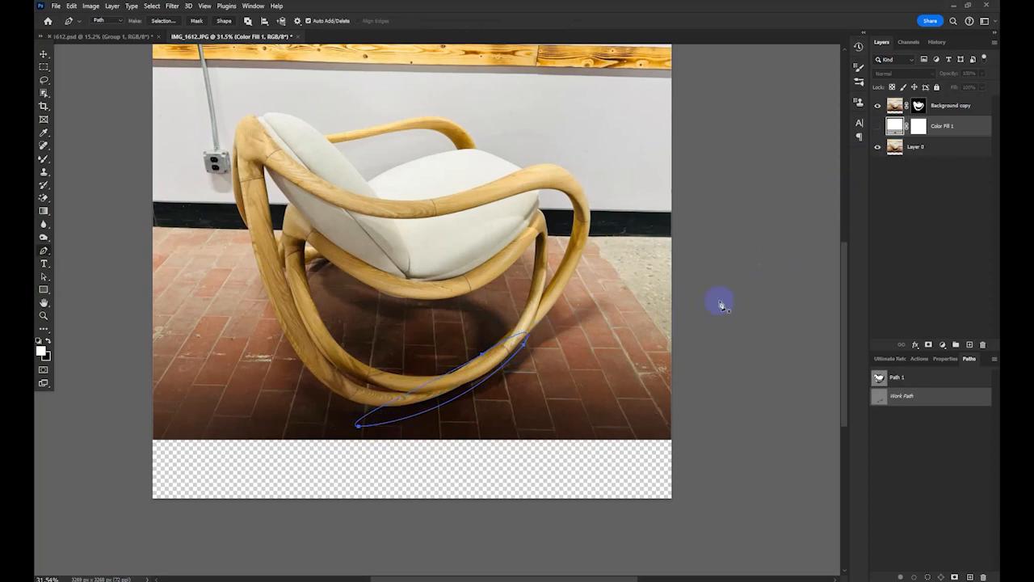
Step: Show the white fill layer again, convert the shadow path into a selection and feather it
click(876, 132)
key(ctrl+Return)
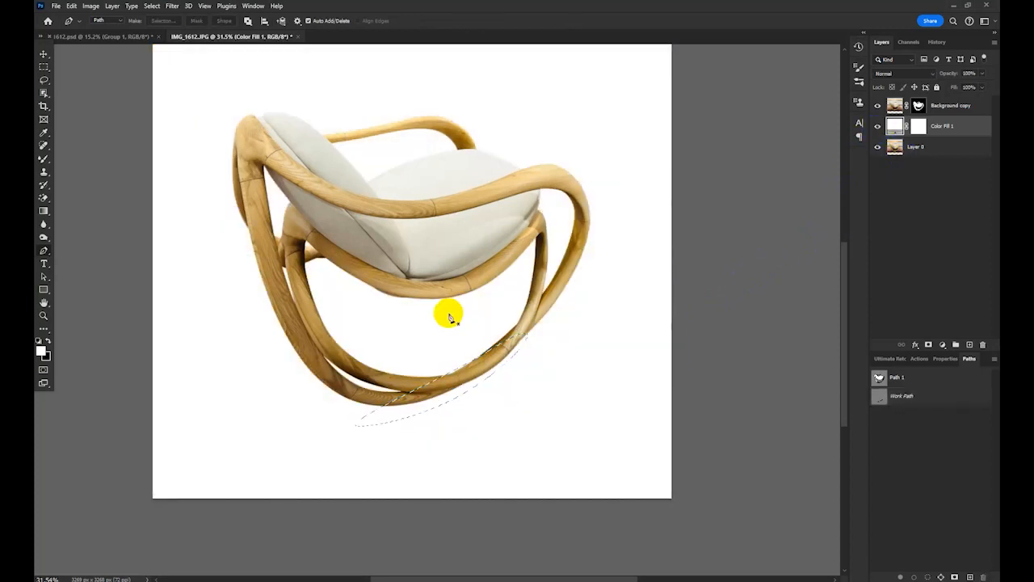
key(shift+F6)
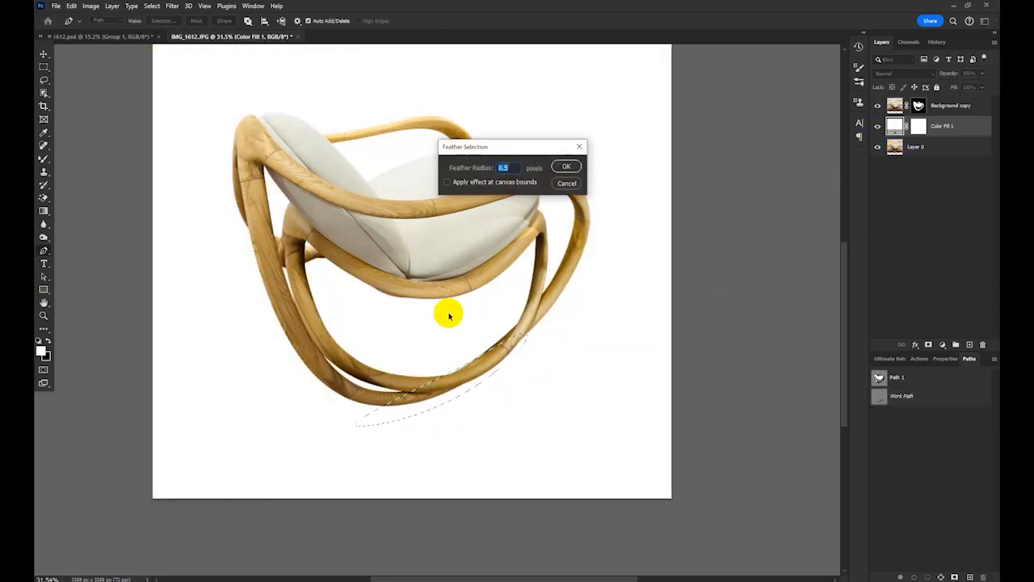
key(Return)
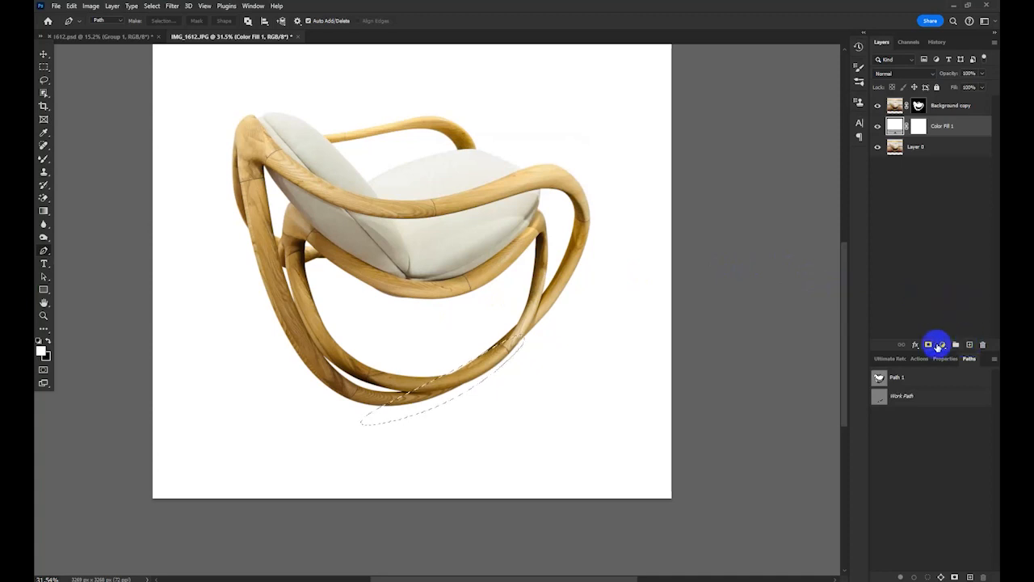
Step: Add a new layer above the white fill, fill the feathered selection with black and deselect it
click(962, 346)
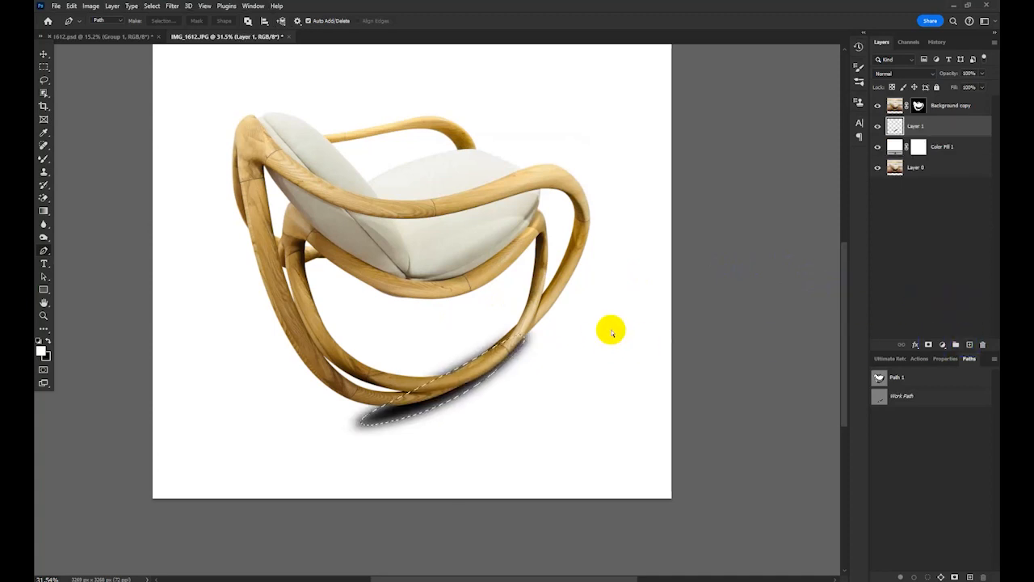
scroll(495, 363, down, 2)
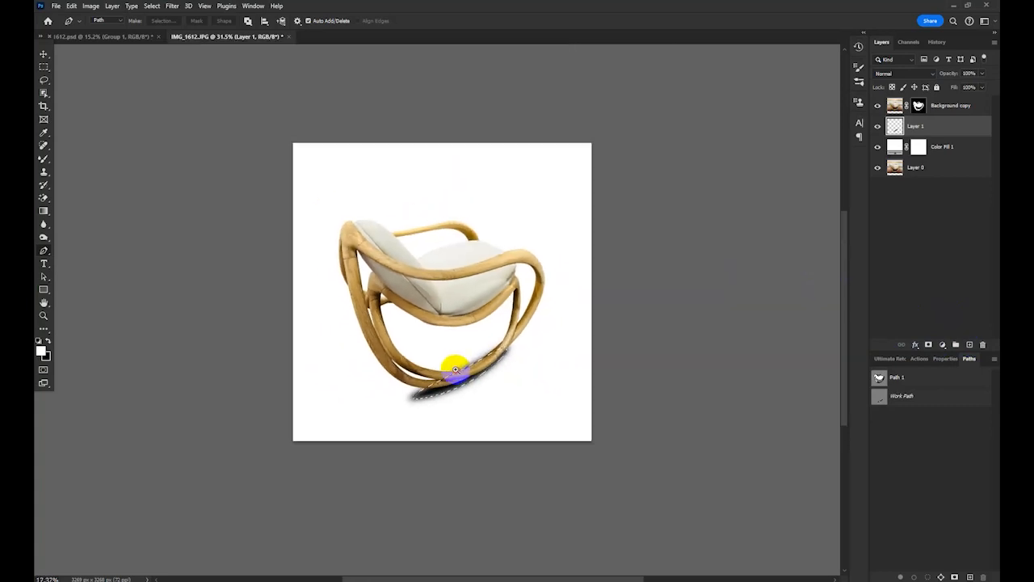
scroll(452, 358, up, 5)
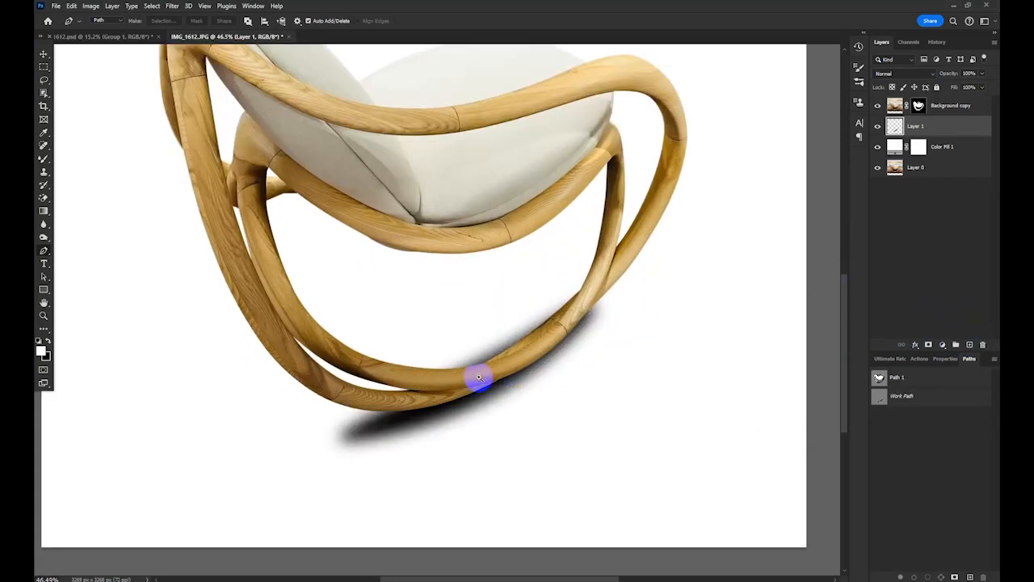
scroll(478, 378, down, 2)
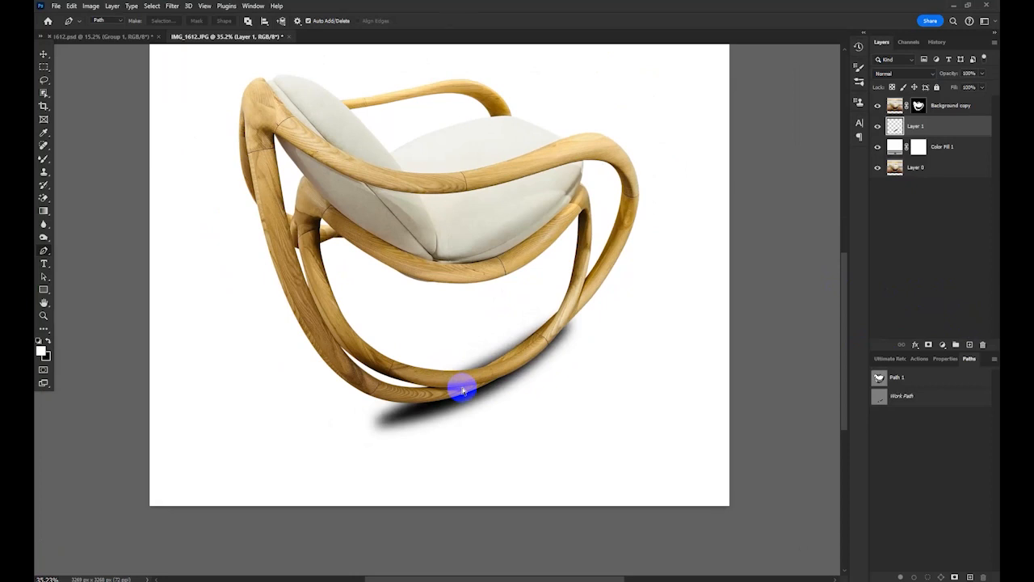
Step: Warp the black shadow so that it follows the curve of the rocker's underside
key(ctrl+t)
right_click(460, 374)
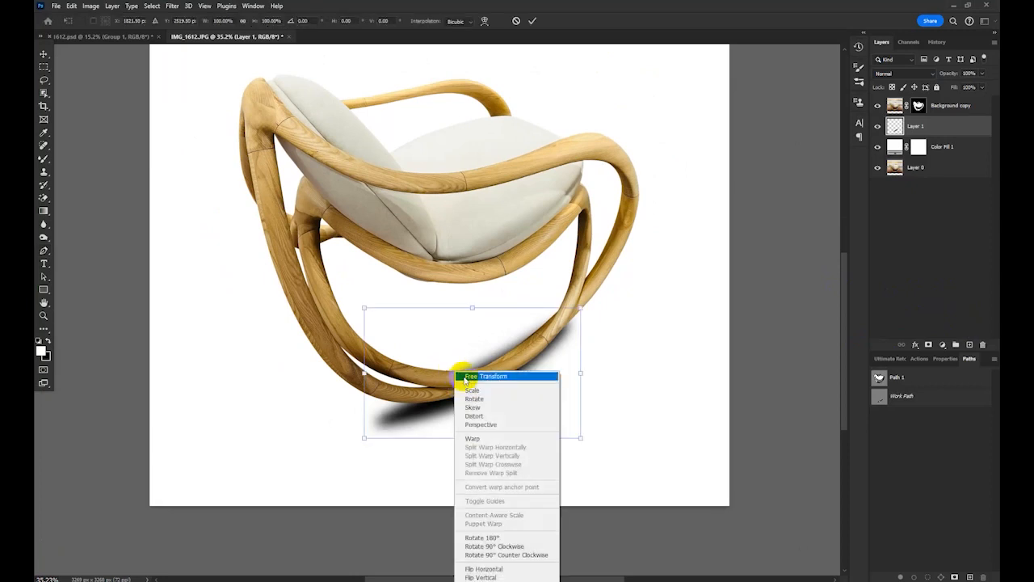
click(487, 439)
drag(363, 415, 371, 423)
drag(562, 320, 570, 344)
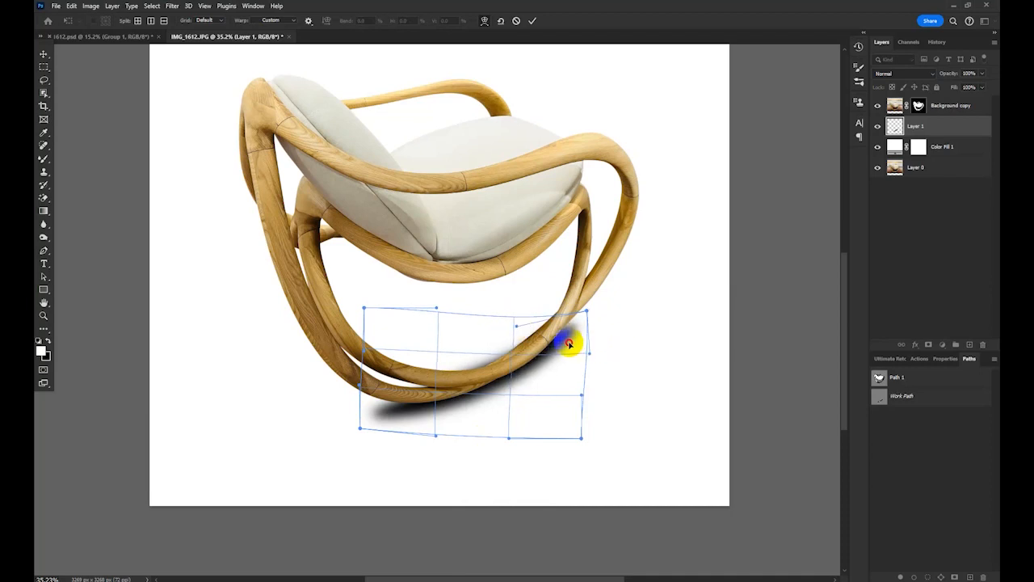
drag(547, 393, 506, 432)
key(Return)
Step: Add a layer mask to the shadow layer and fade the shadow's right-hand outer edge with a large soft black brush
click(897, 381)
click(927, 343)
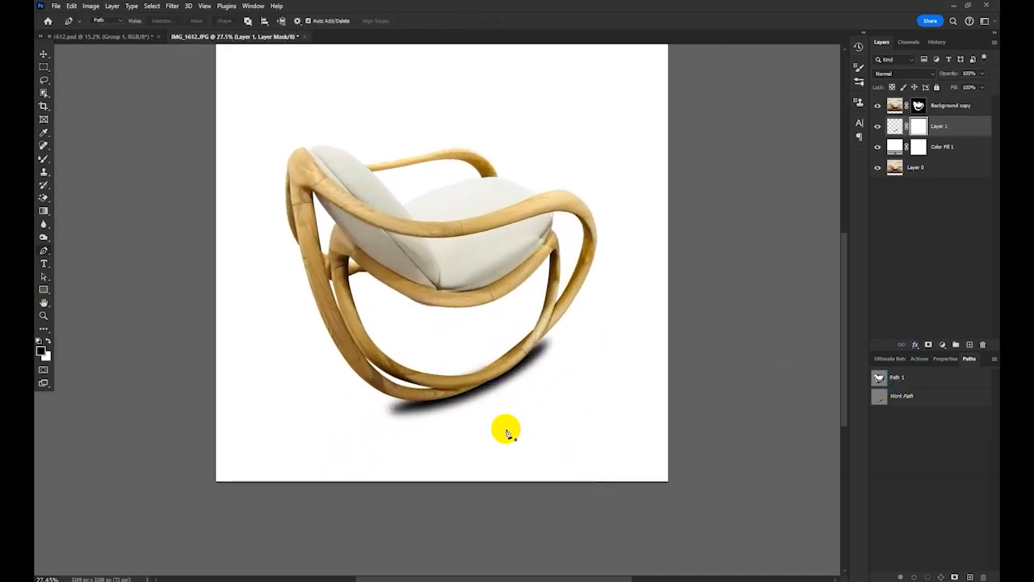
key(b)
drag(582, 397, 616, 418)
click(603, 408)
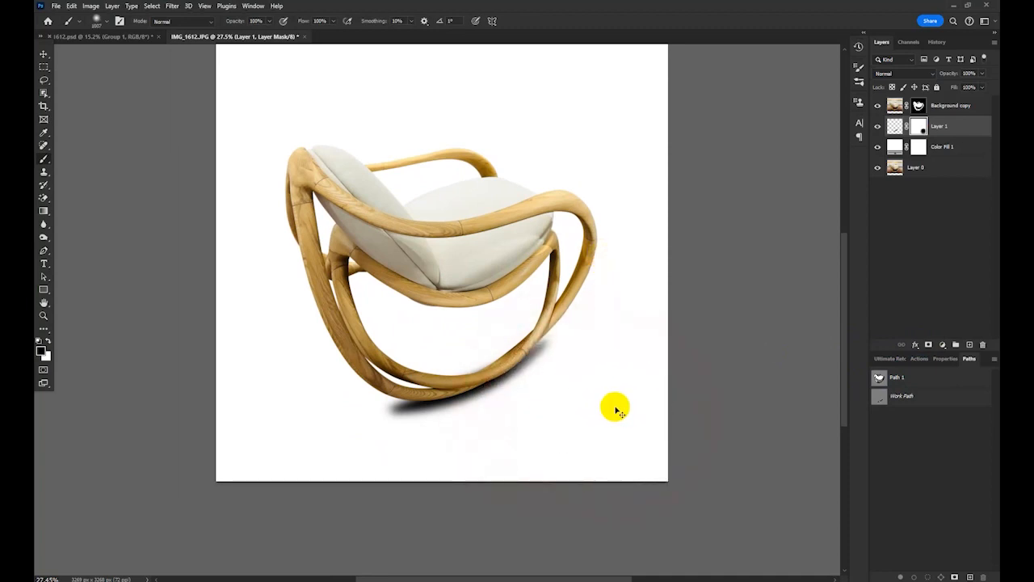
mouse_move(600, 420)
mouse_down()
mouse_move(628, 377)
mouse_move(591, 362)
mouse_move(623, 376)
mouse_up()
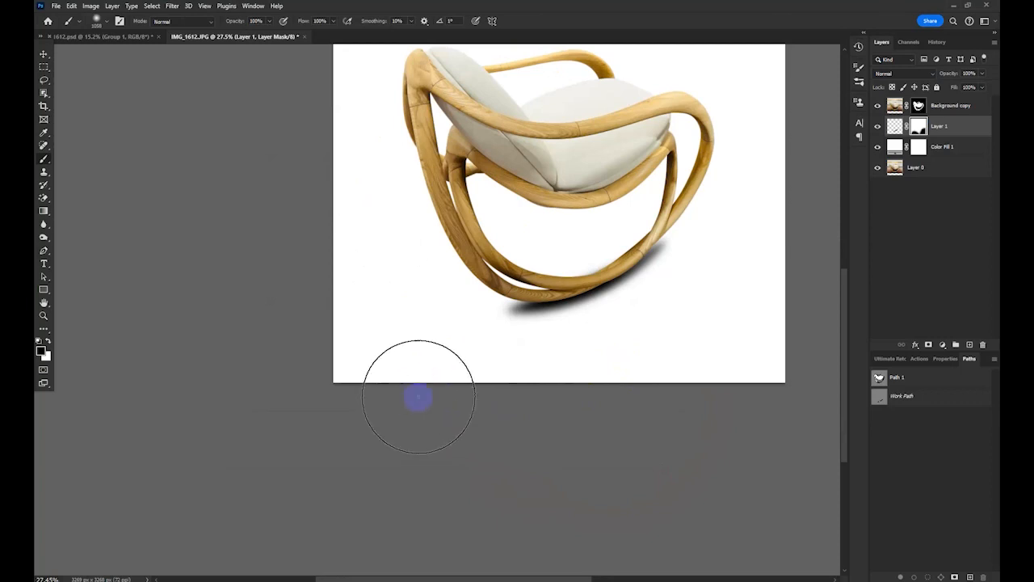
Step: Fade the shadow's left end and lower edge with soft black brush strokes on its layer mask
drag(515, 397, 464, 392)
drag(509, 417, 432, 426)
mouse_move(598, 379)
mouse_down()
mouse_move(613, 378)
mouse_move(587, 406)
mouse_move(467, 428)
mouse_move(560, 407)
mouse_move(657, 352)
mouse_up()
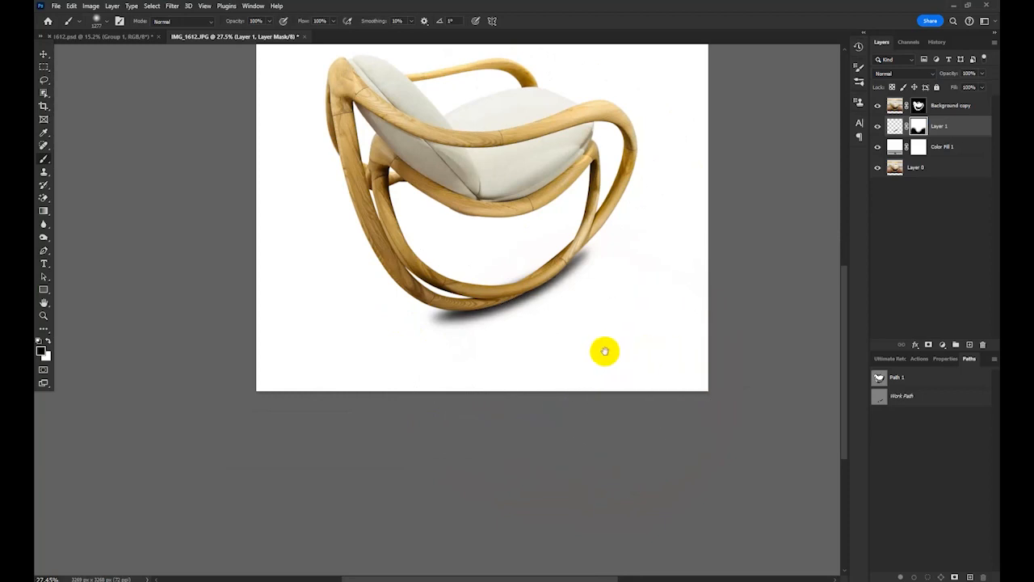
scroll(588, 361, down, 5)
scroll(606, 356, up, 4)
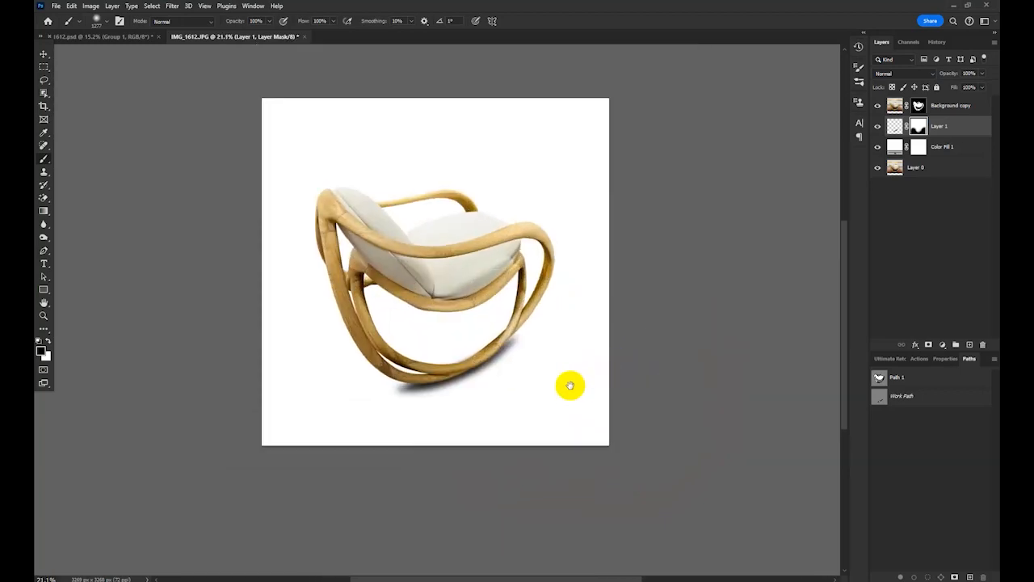
drag(569, 383, 606, 330)
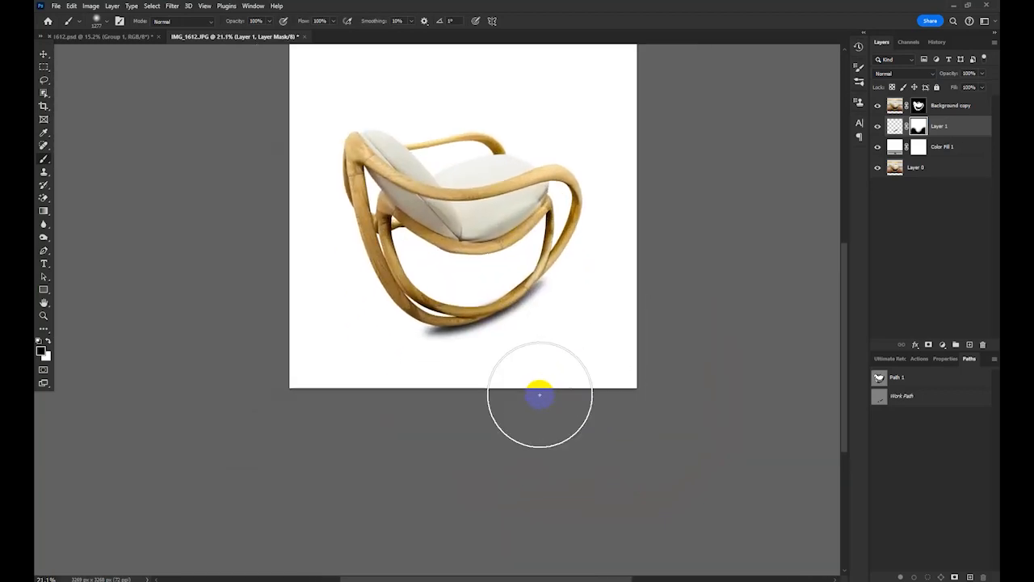
drag(503, 359, 577, 347)
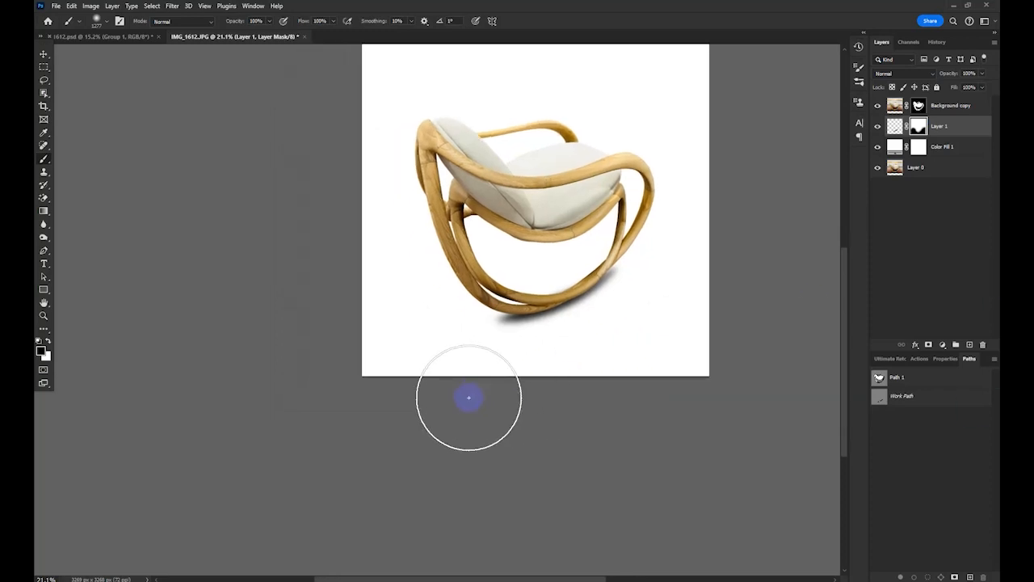
drag(476, 396, 404, 416)
mouse_move(492, 372)
mouse_down()
mouse_move(476, 370)
mouse_move(501, 369)
mouse_up()
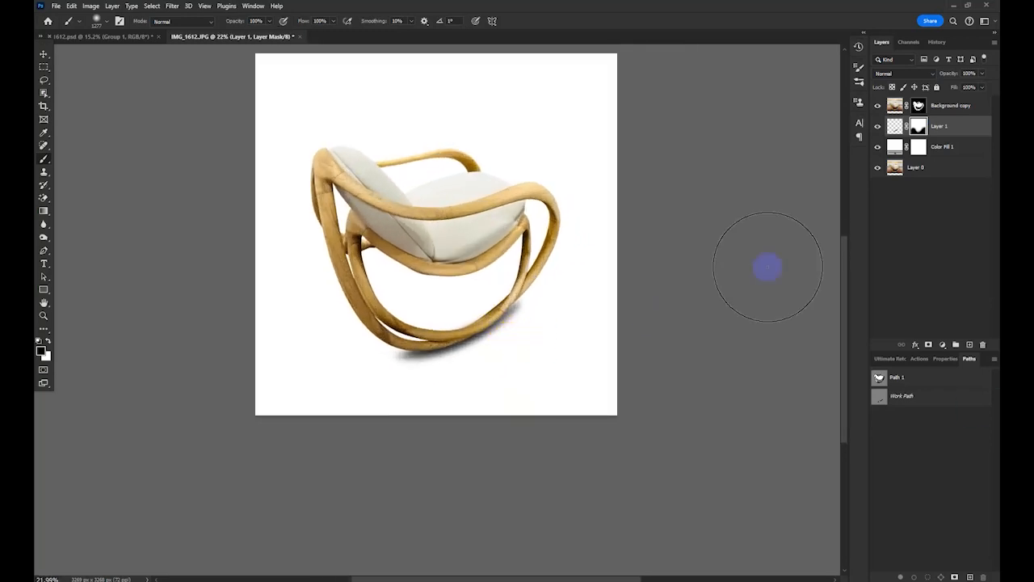
Step: Apply the layer mask to the shadow layer and duplicate that layer
right_click(918, 127)
click(946, 153)
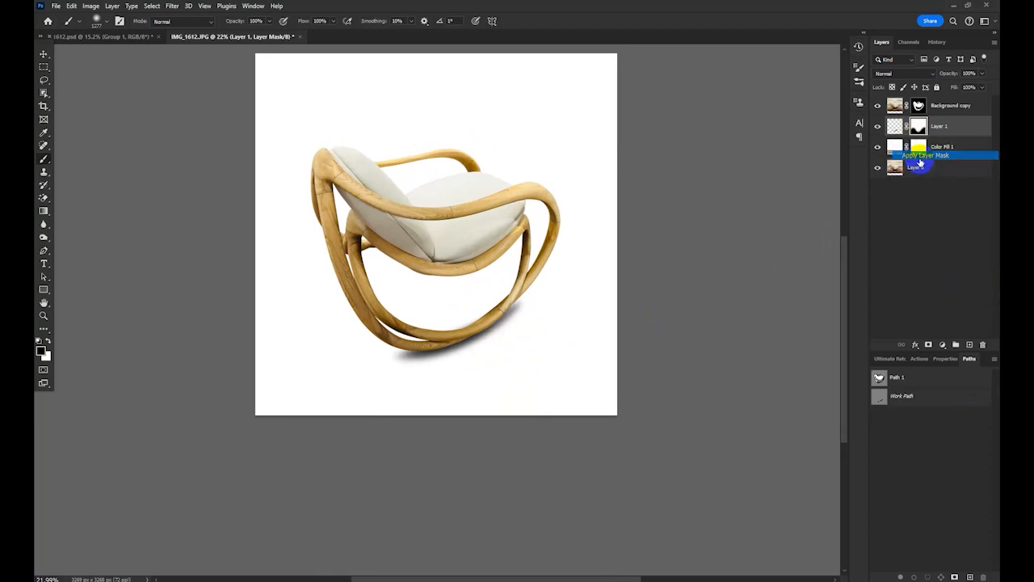
click(467, 366)
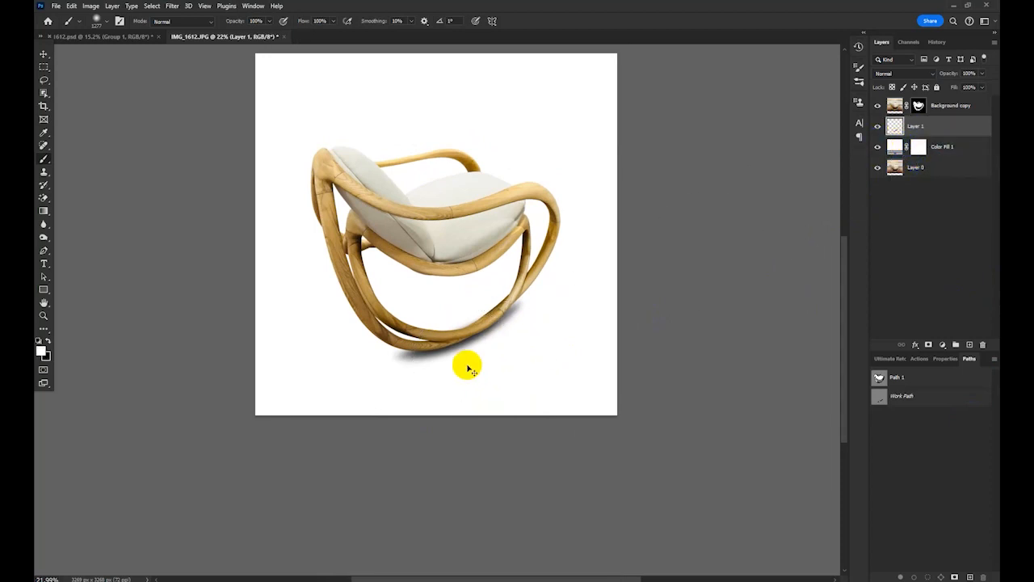
key(ctrl+j)
drag(501, 327, 524, 332)
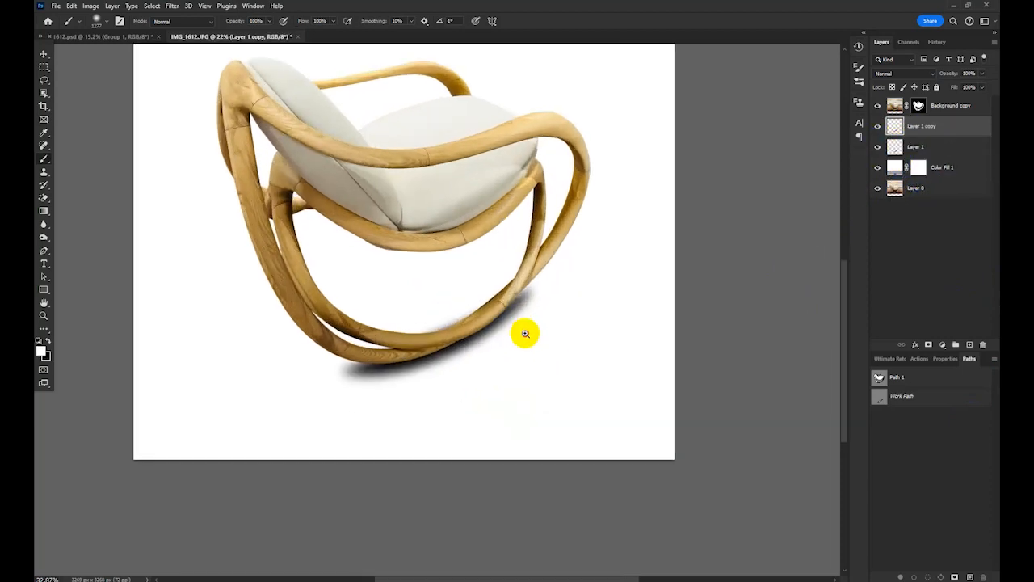
Step: Soften the duplicated shadow layer with a Gaussian Blur of 48.4 pixels radius
key(ctrl+alt+f)
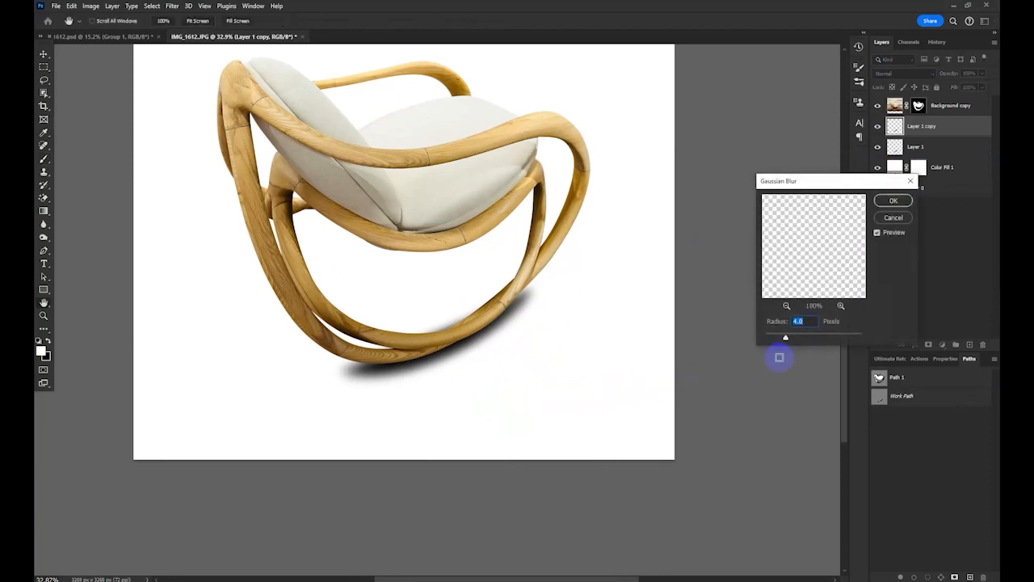
drag(813, 332, 817, 337)
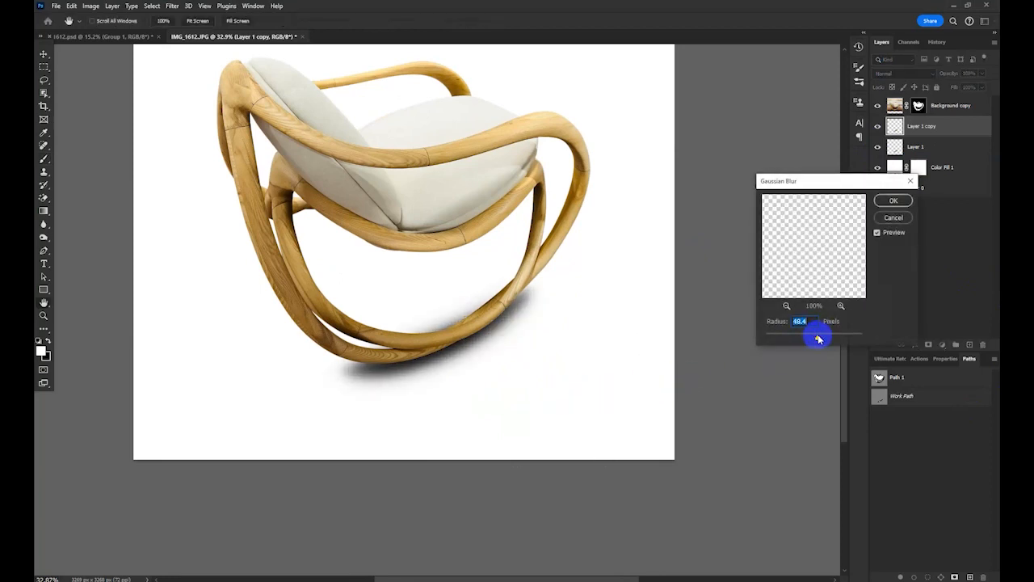
click(893, 201)
key(b)
scroll(425, 399, down, 8)
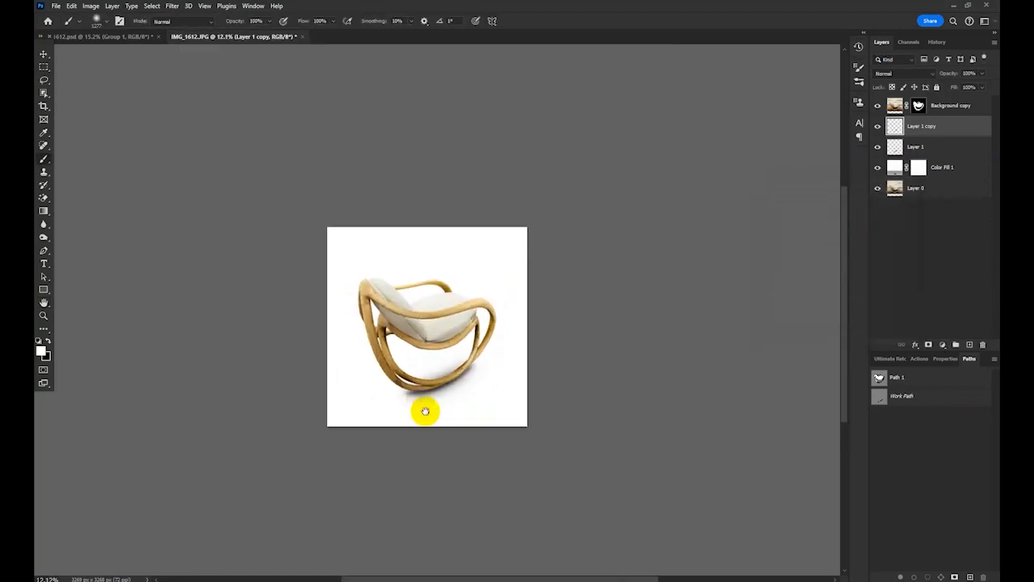
scroll(453, 416, up, 5)
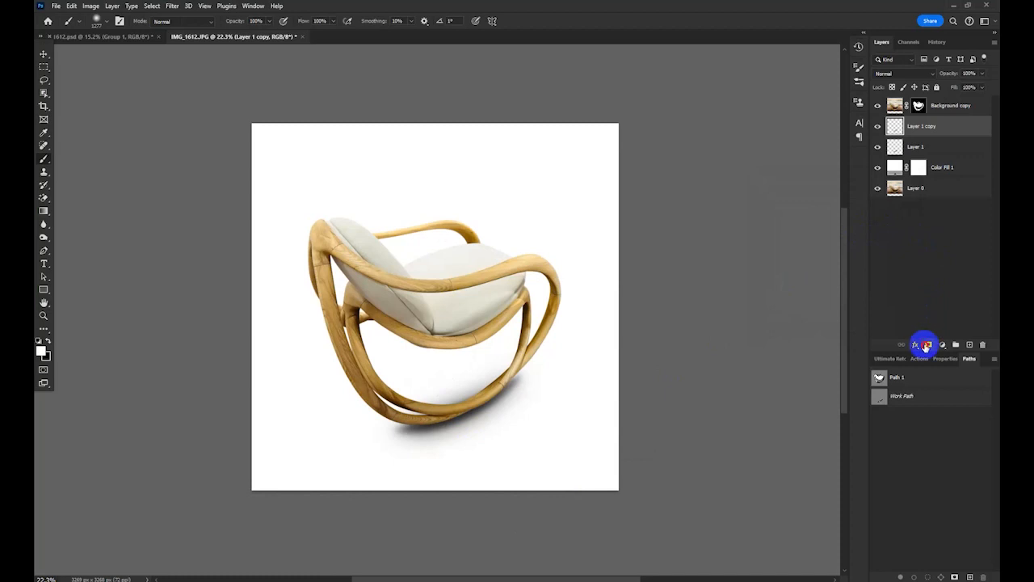
Step: Add a layer mask to the blurred shadow copy and fade its edges with a large soft black brush
click(929, 344)
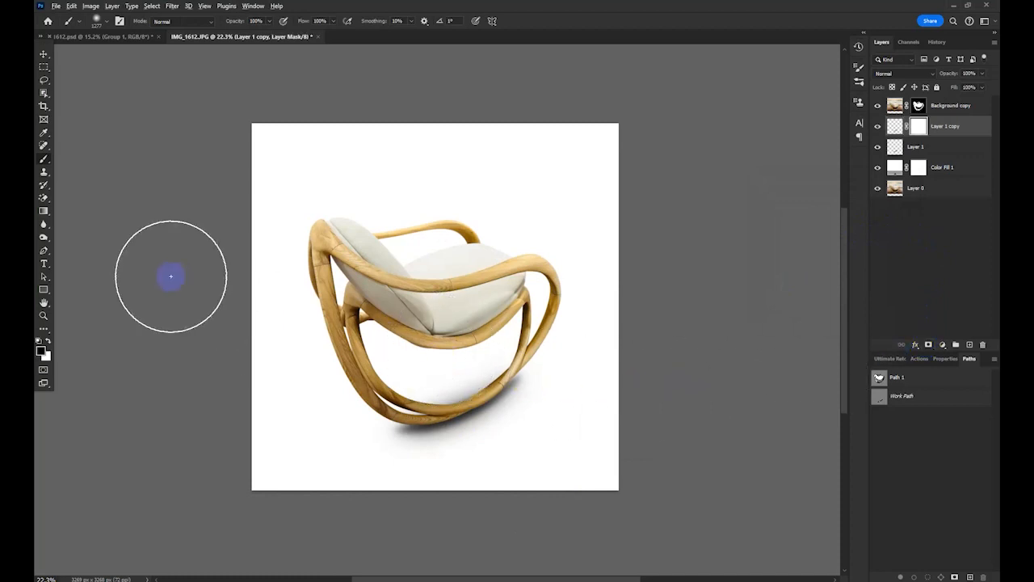
drag(325, 342, 255, 347)
mouse_move(457, 363)
mouse_down()
mouse_move(425, 377)
mouse_move(471, 356)
mouse_move(432, 374)
mouse_move(433, 258)
mouse_up()
mouse_move(480, 338)
mouse_down()
mouse_move(522, 341)
mouse_move(570, 317)
mouse_move(456, 369)
mouse_move(373, 365)
mouse_up()
mouse_move(454, 364)
mouse_down()
mouse_move(431, 366)
mouse_move(465, 342)
mouse_move(517, 340)
mouse_up()
drag(496, 295, 556, 333)
Step: Apply the layer mask to the shadow copy and duplicate that layer
right_click(918, 126)
click(912, 145)
key(ctrl+j)
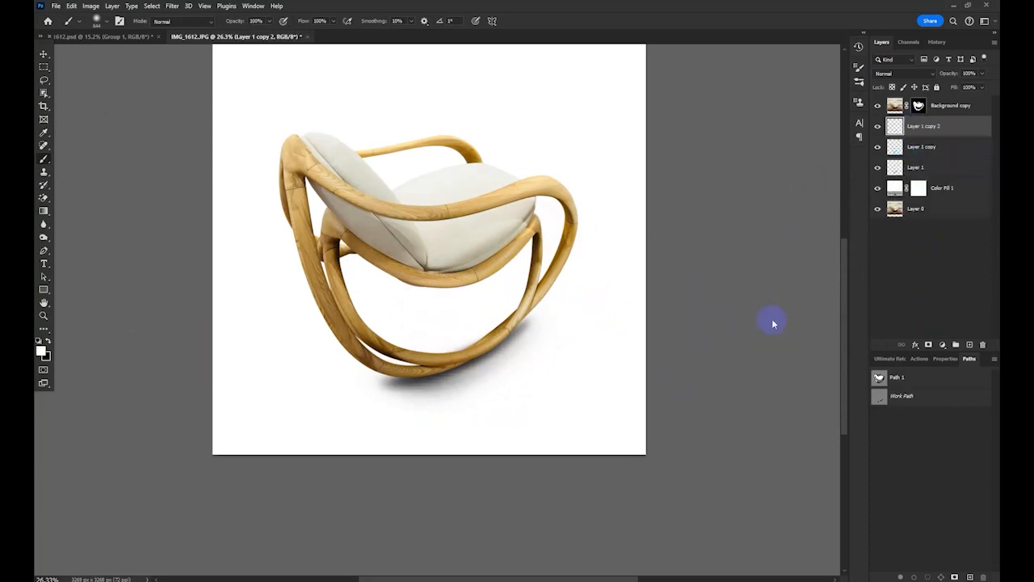
Step: Spread the second shadow copy further with a Gaussian Blur of 87 pixels radius
key(ctrl+alt+f)
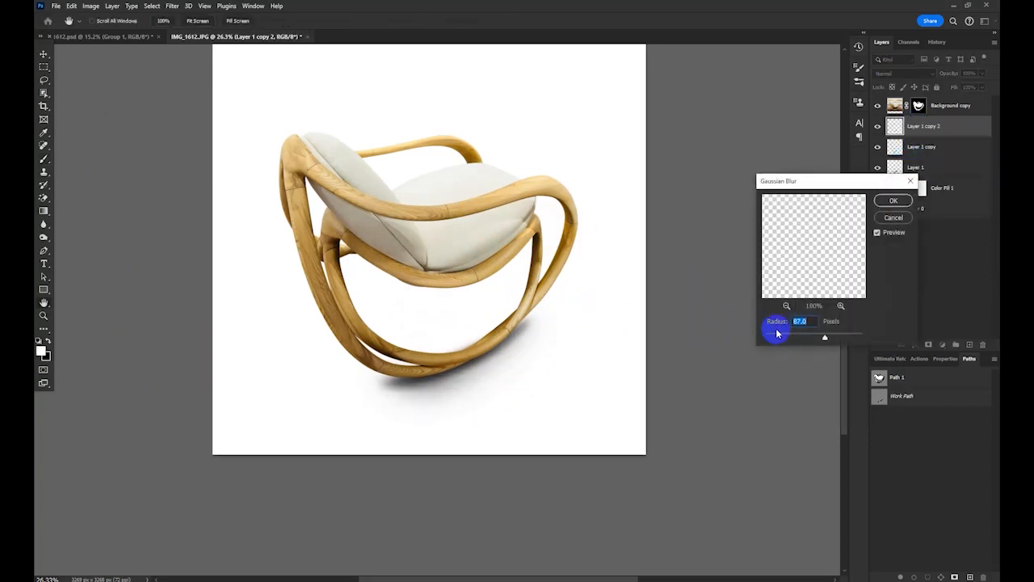
click(895, 200)
key(b)
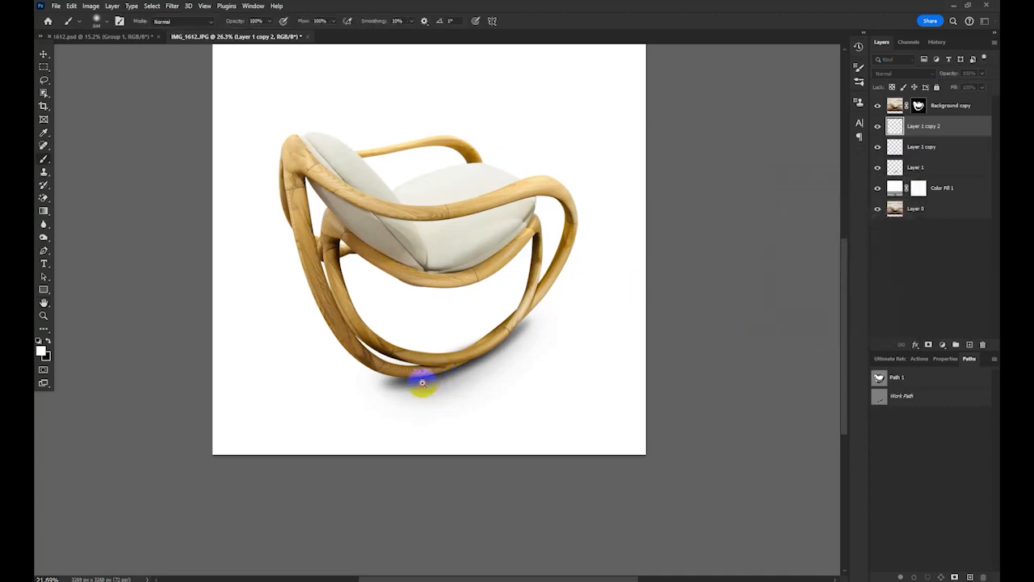
scroll(450, 397, down, 3)
scroll(479, 402, up, 3)
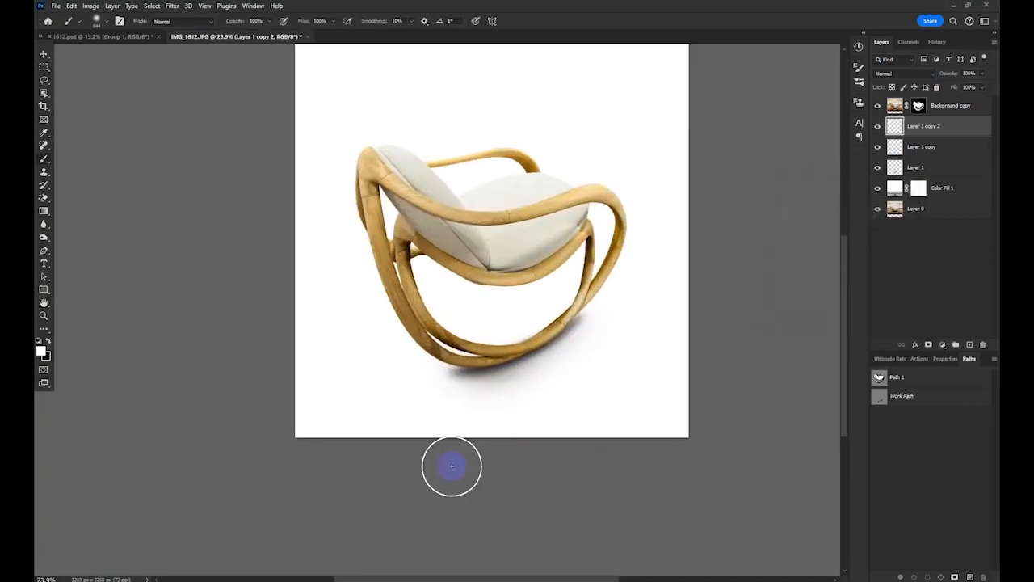
Step: Fade the outer edges of the second shadow copy with large soft brush strokes
drag(536, 415, 608, 418)
drag(487, 465, 467, 458)
mouse_move(621, 415)
mouse_down()
mouse_move(535, 426)
mouse_move(547, 400)
mouse_up()
drag(478, 377, 445, 390)
mouse_move(451, 329)
mouse_down()
mouse_move(453, 365)
mouse_move(473, 379)
mouse_move(444, 326)
mouse_move(444, 338)
mouse_move(429, 325)
mouse_up()
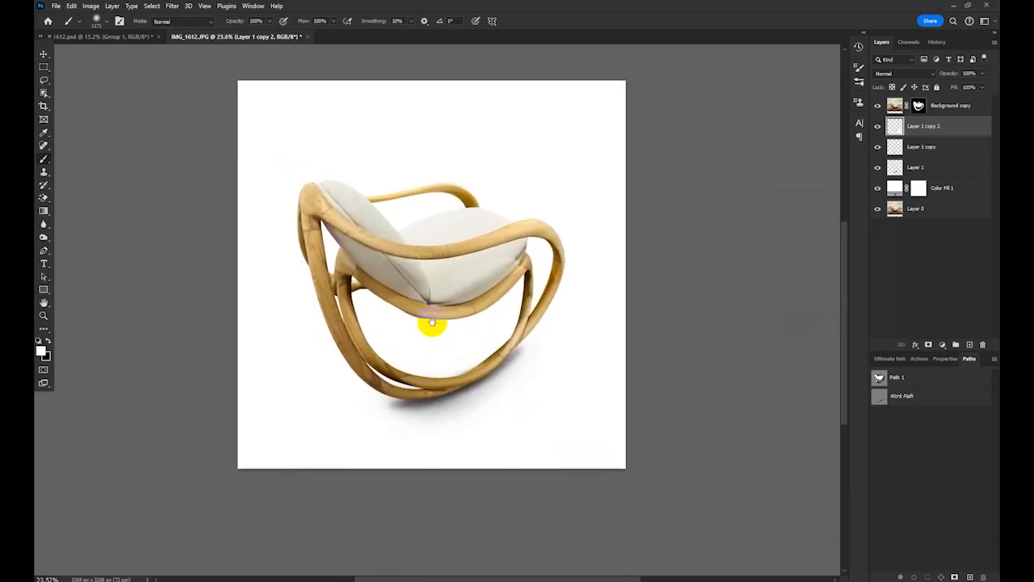
Step: Create a new layer above the shadow copies and make black the foreground colour
key(ctrl+shift+n)
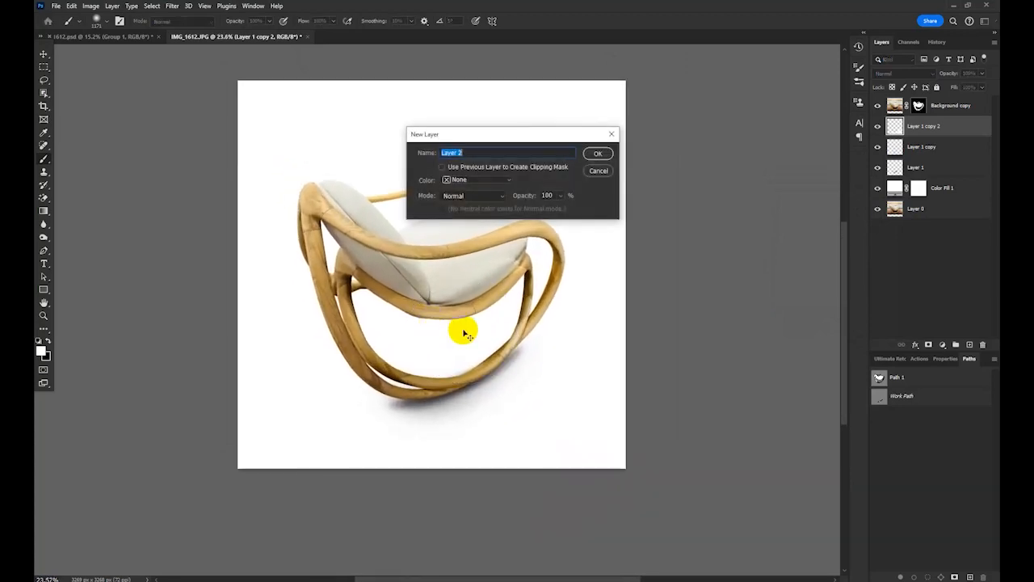
key(Return)
drag(358, 338, 427, 339)
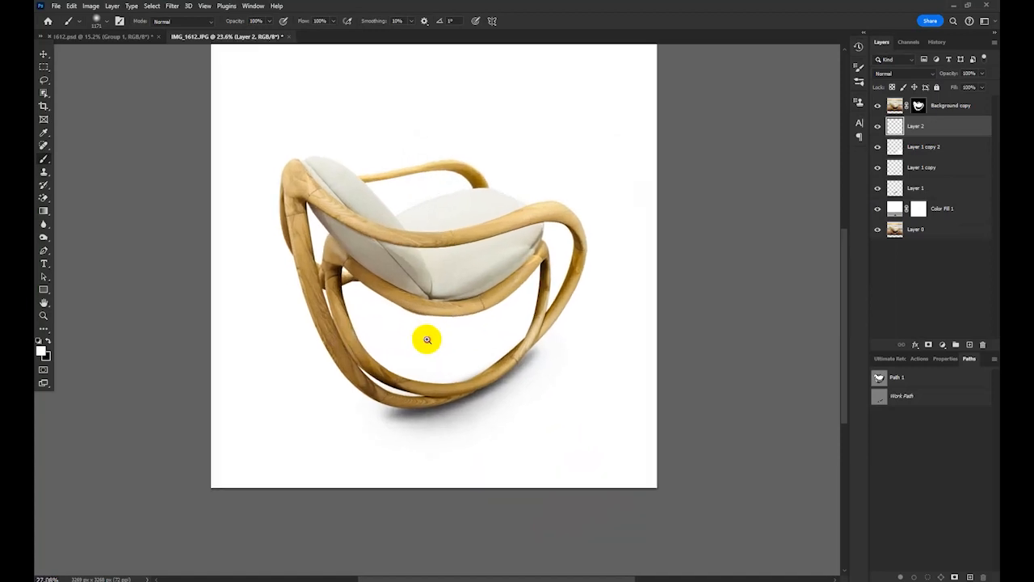
click(92, 183)
mouse_move(461, 330)
mouse_down()
mouse_move(442, 330)
mouse_move(445, 338)
mouse_up()
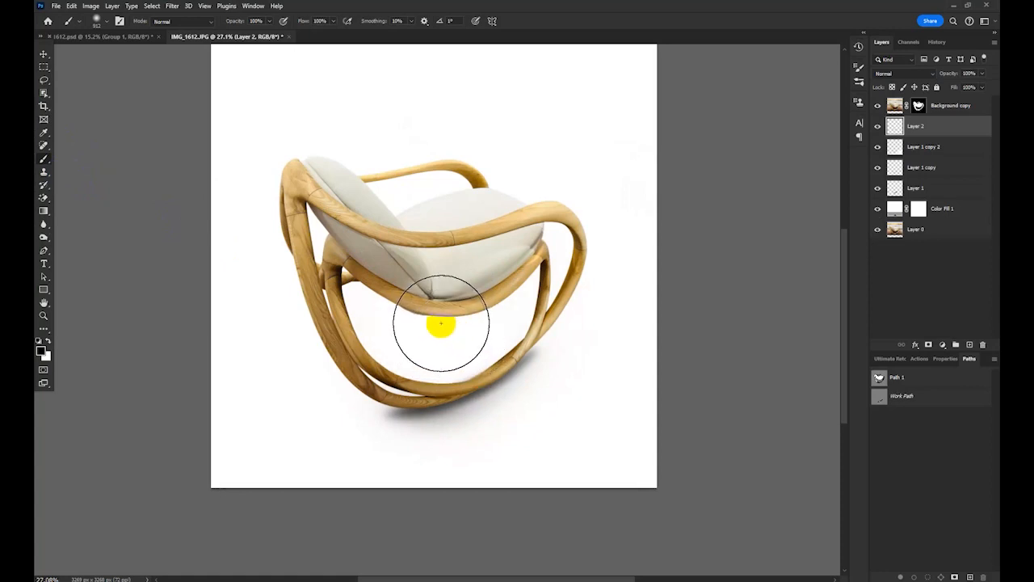
Step: Draw a wide, flat elliptical selection on the new layer beneath the seat, feather it and fill it with black
right_click(45, 72)
click(101, 77)
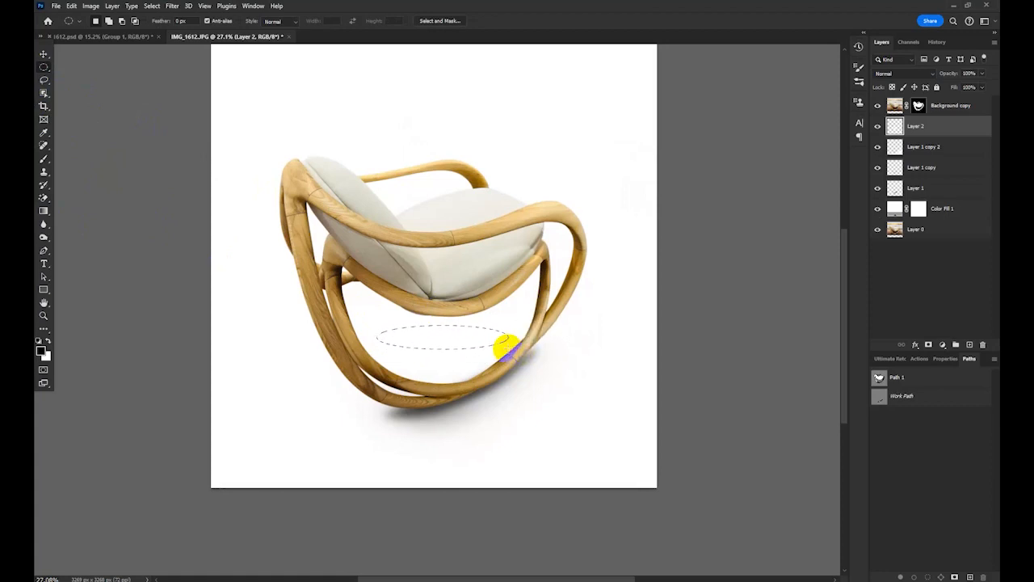
key(shift+F6)
key(Return)
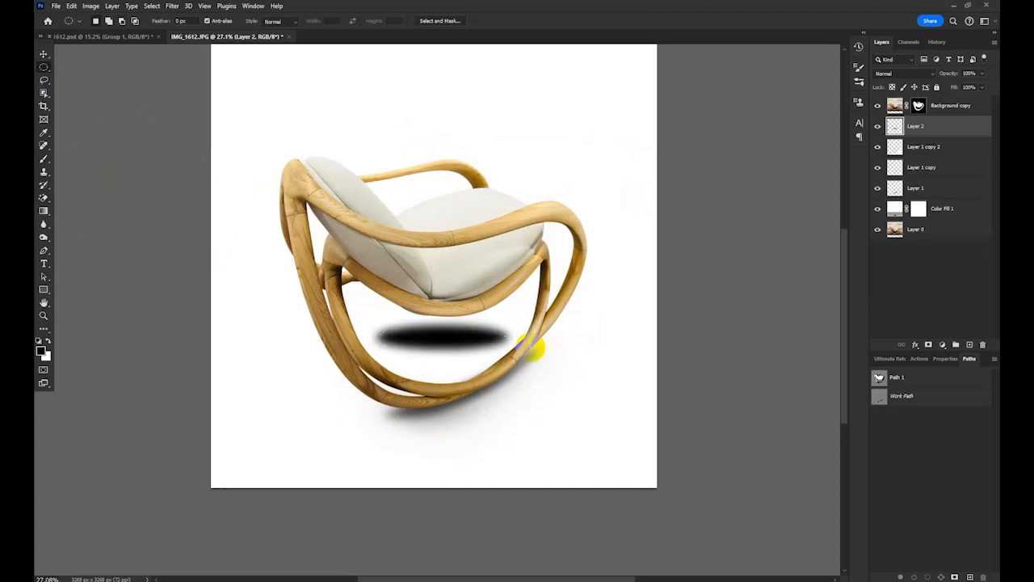
Step: Soften the black ellipse with a strong Gaussian Blur and reduce its layer opacity to 19%
key(ctrl+alt+f)
drag(790, 338, 836, 339)
click(892, 201)
drag(939, 75, 948, 79)
drag(408, 353, 526, 346)
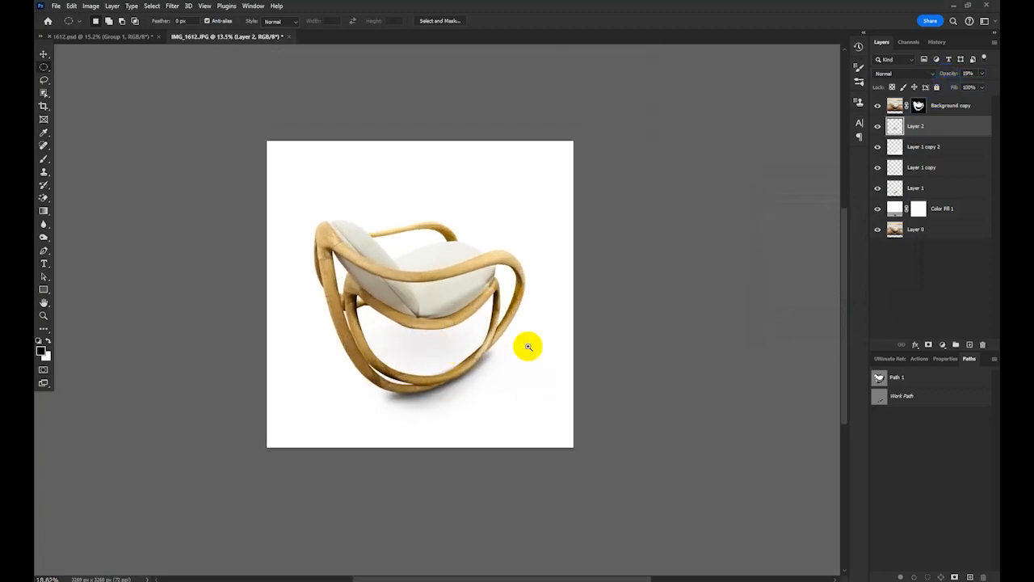
Step: Compare the image with and without the soft ellipse shadow beneath the seat
click(878, 127)
click(877, 128)
click(876, 127)
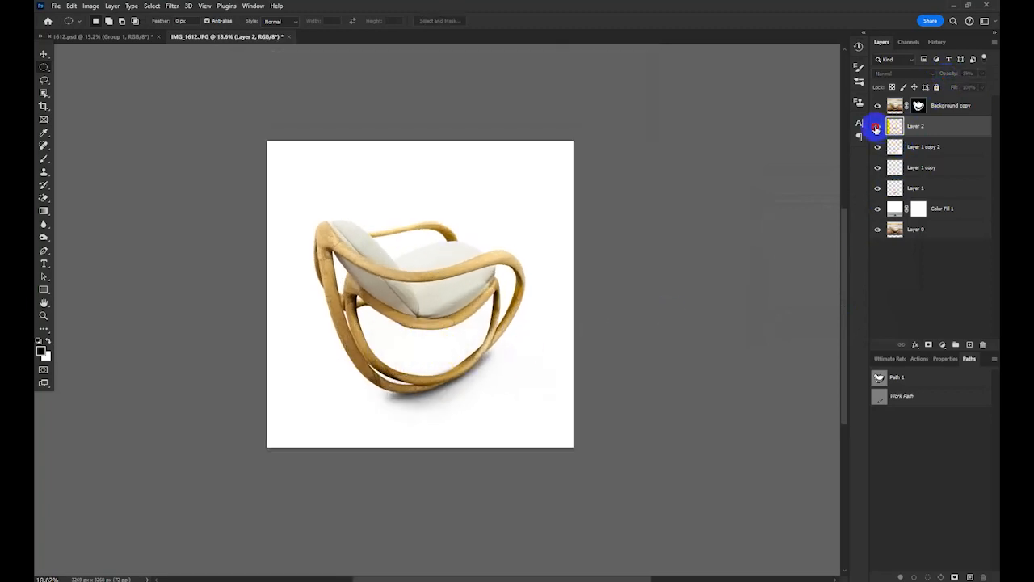
click(877, 128)
drag(466, 343, 465, 391)
drag(479, 352, 508, 328)
Step: Group the four shadow layers and compare the image with the group hidden and shown
shift+click(912, 192)
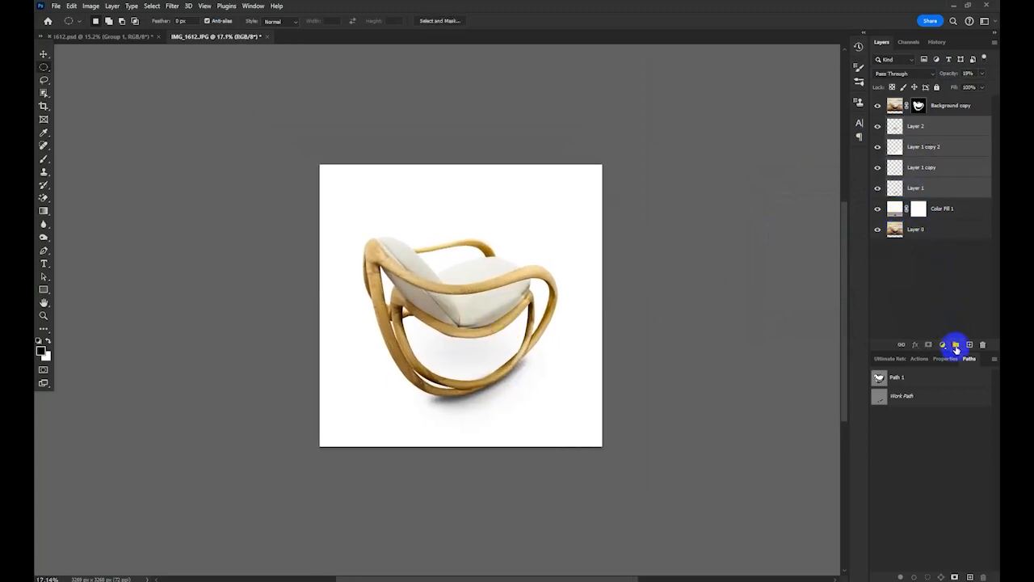
click(956, 345)
click(877, 124)
click(877, 124)
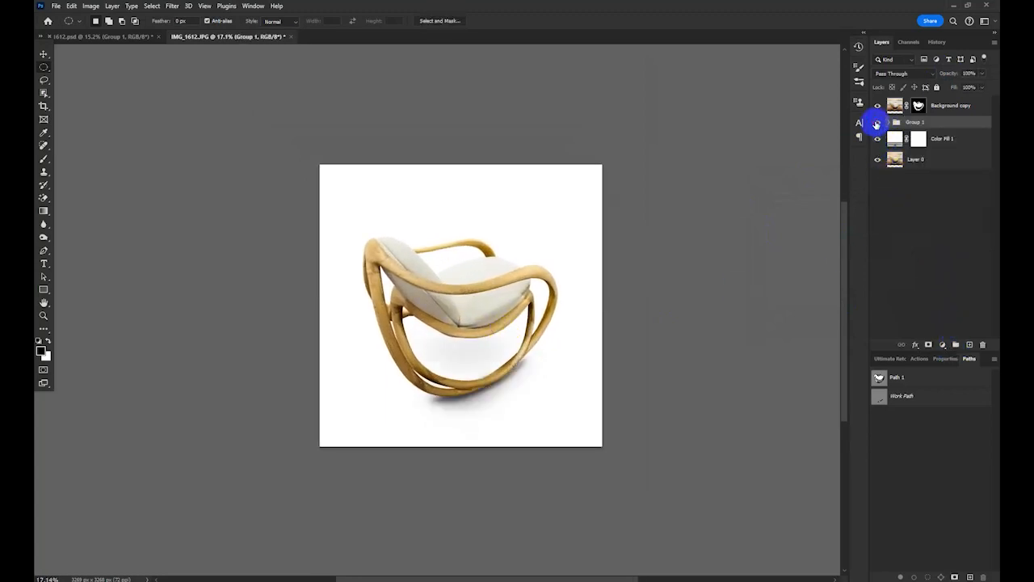
Step: Compare the finished chair and its shadow with the original photo by isolating the bottom layer repeatedly
alt+click(878, 160)
alt+click(878, 160)
alt+click(878, 160)
alt+click(879, 160)
alt+click(880, 160)
mouse_move(459, 268)
mouse_down()
mouse_move(431, 273)
mouse_move(450, 276)
mouse_up()
drag(501, 307, 480, 294)
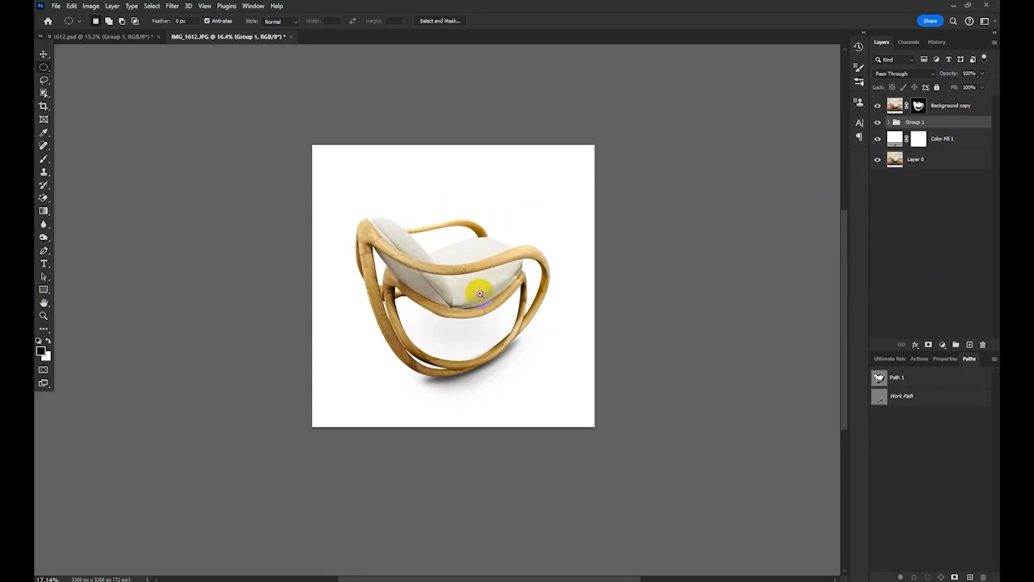